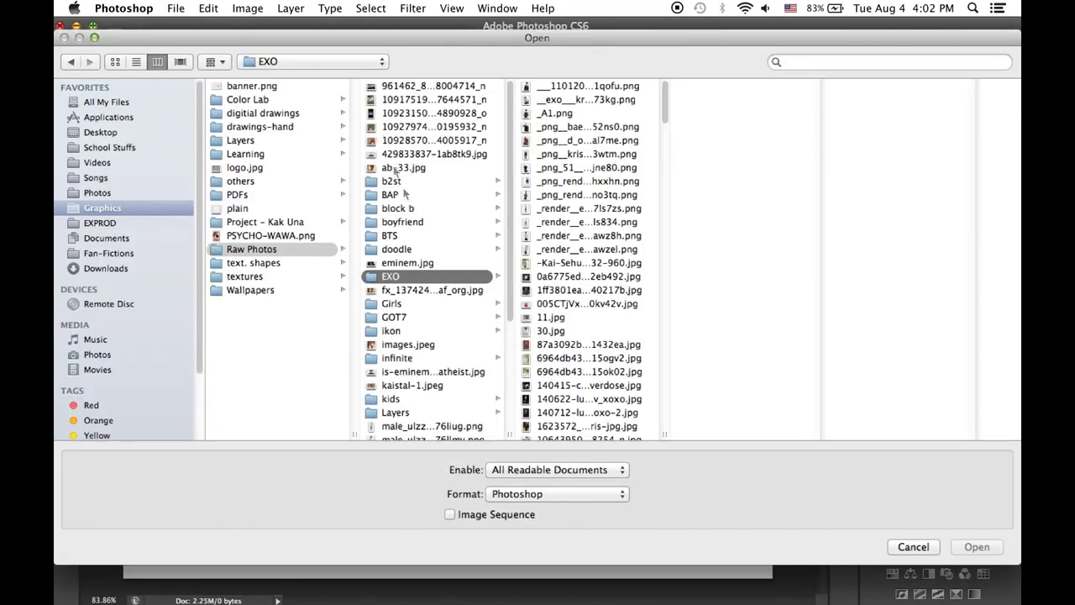
Place FoggyPines400.jpg into EP 6 as Layer 1, filling the whole canvas
scroll(436, 336, down, 10)
click(433, 379)
key(Up)
key(Up)
key(Up)
key(Up)
key(Up)
key(Up)
key(Up)
key(Up)
key(Up)
key(Up)
key(Up)
key(Up)
key(Up)
key(Up)
key(Up)
key(Up)
key(Up)
key(Up)
key(Up)
key(Up)
key(Up)
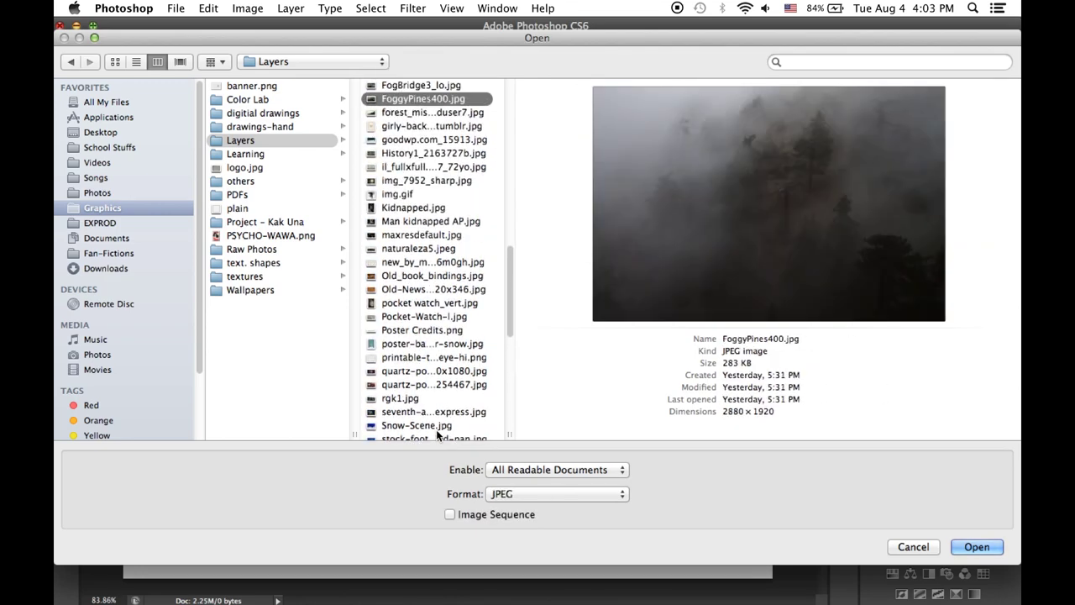
key(Return)
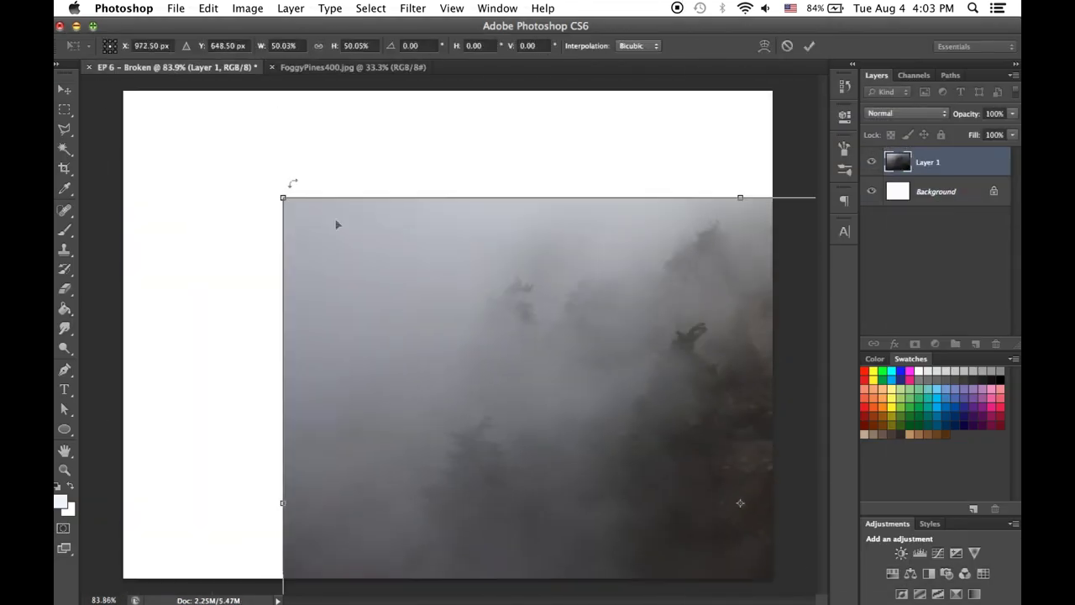
drag(231, 128, 110, 46)
key(Return)
click(176, 8)
click(193, 40)
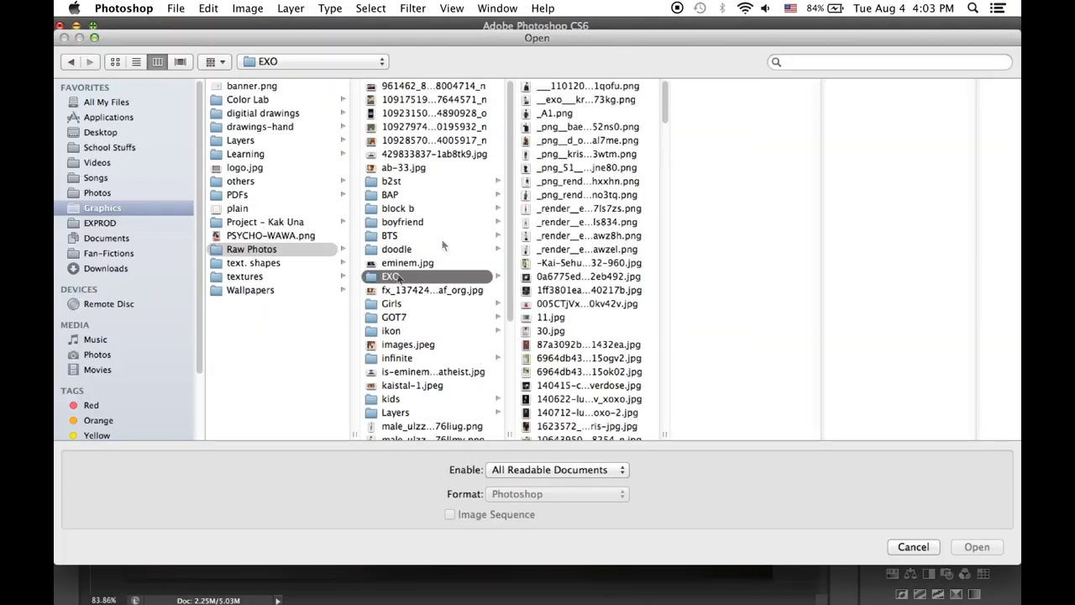
Open the standing portrait and scale it down on the canvas
key(Return)
drag(527, 95, 361, 108)
key(Return)
Bring the brick-wall portrait photo into the poster and shrink it to fit
key(super+o)
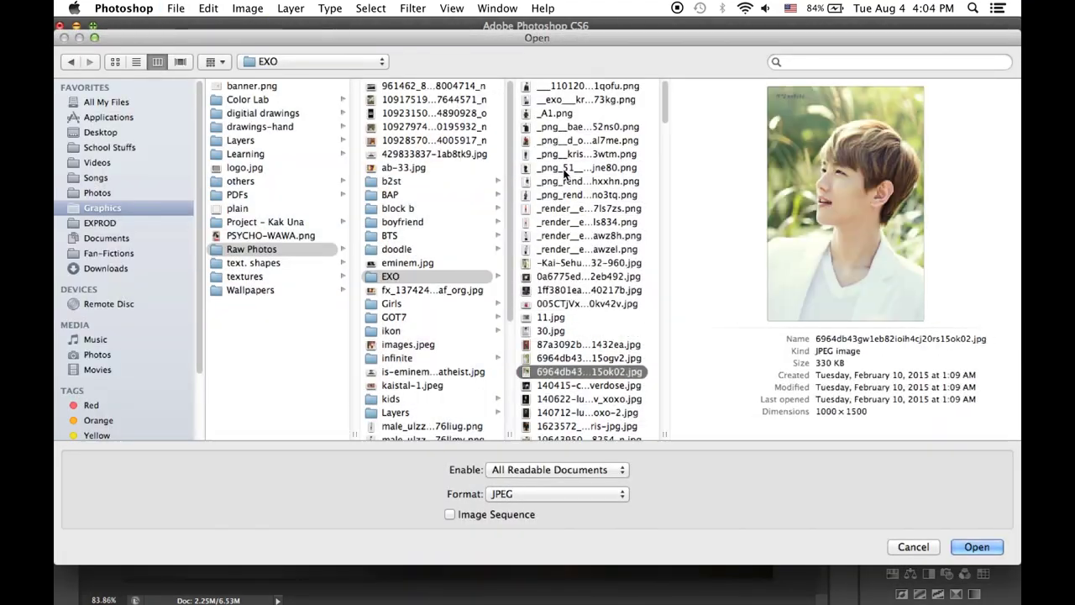
key(Down)
key(Down)
key(Down)
key(Down)
key(Down)
key(Down)
key(Down)
key(Down)
key(Down)
key(Down)
key(Down)
key(Down)
key(Down)
key(Down)
key(Down)
key(Down)
key(Down)
key(Down)
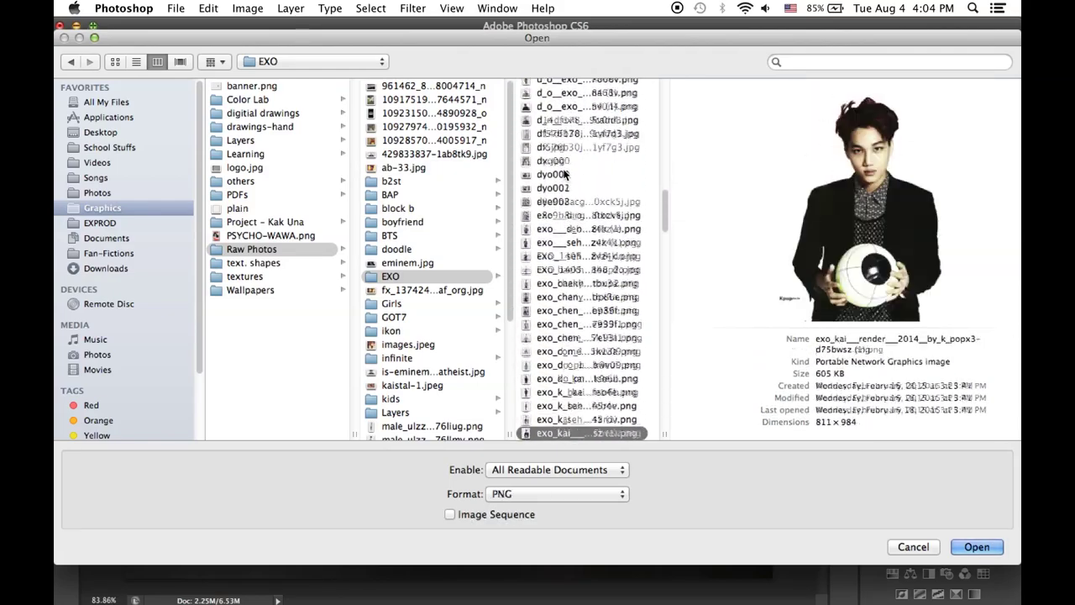
key(Down)
key(Down)
key(Down)
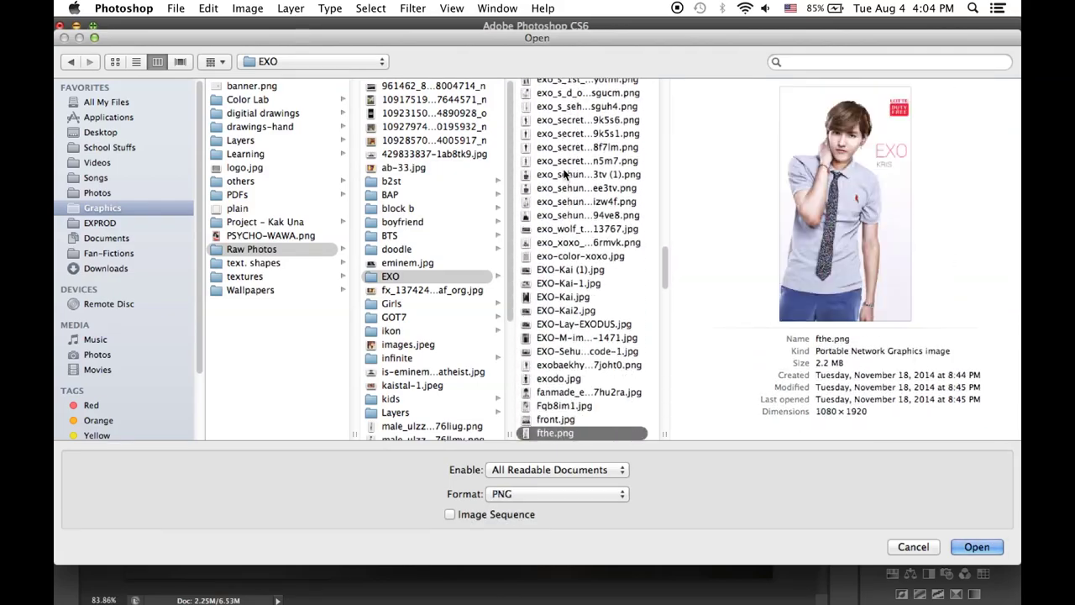
key(Up)
key(Up)
key(Up)
key(Up)
key(Return)
mouse_move(403, 252)
mouse_down()
mouse_move(402, 200)
mouse_move(464, 252)
mouse_up()
drag(185, 577, 270, 504)
Blend the brick-wall portrait with Screen and erase its left edge into the fog
click(894, 114)
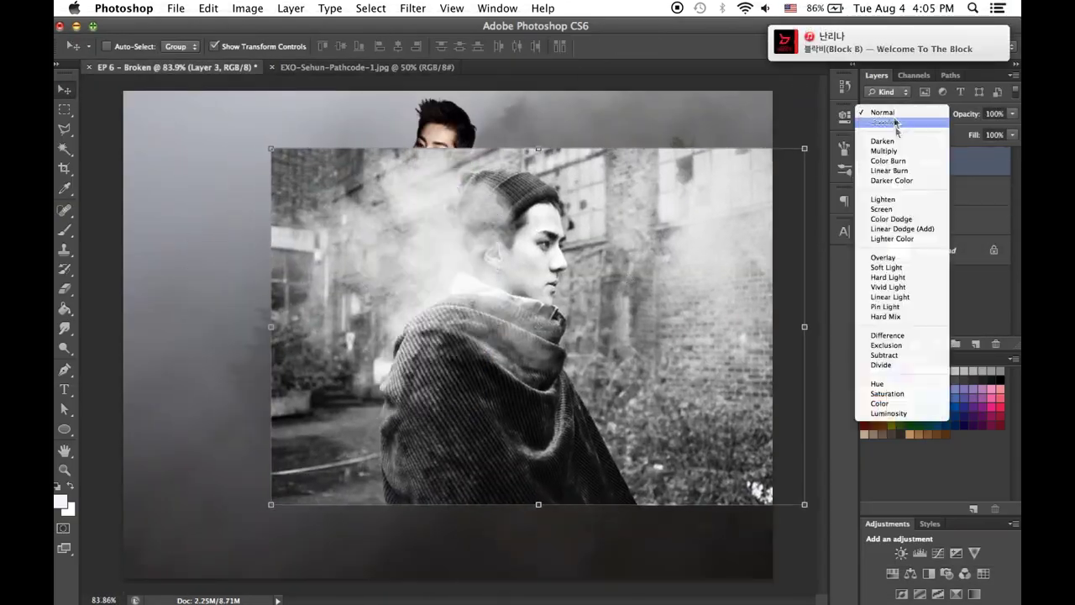
click(881, 210)
key(e)
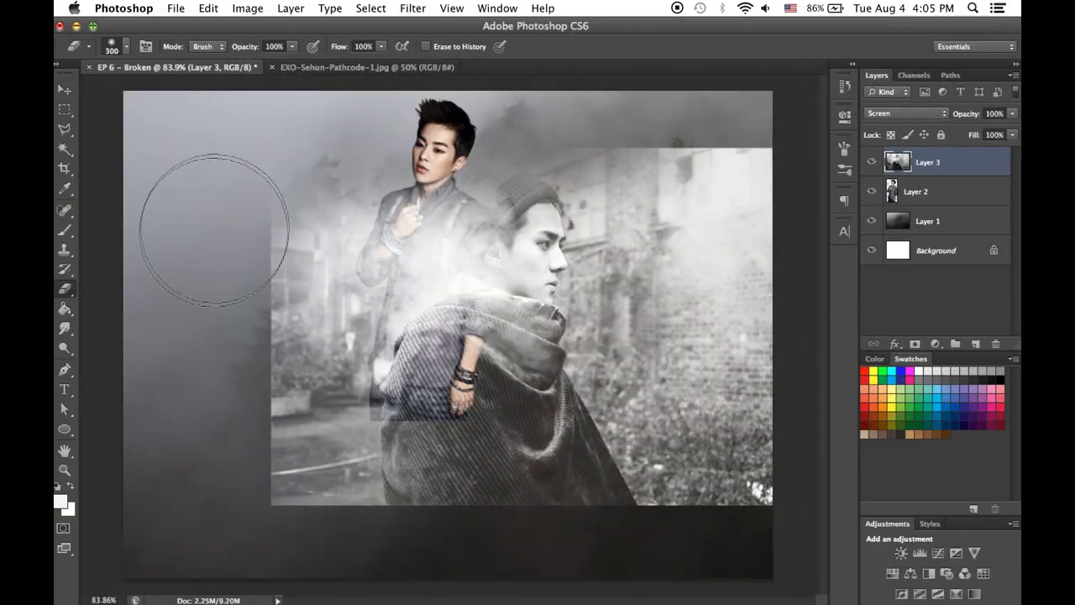
drag(215, 230, 370, 537)
click(175, 9)
click(193, 46)
click(588, 359)
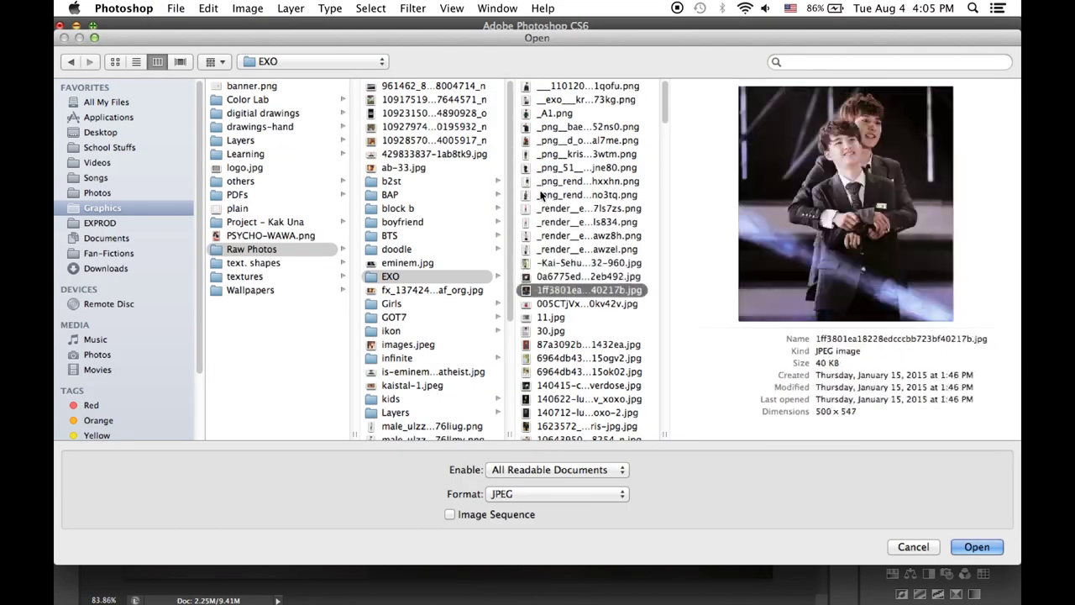
Pick the next portrait render from the file list
scroll(584, 403, down, 5)
key(Up)
key(Up)
key(Up)
key(Up)
key(Up)
key(Up)
key(Up)
key(Up)
key(Up)
key(Up)
key(Up)
key(Up)
key(Up)
key(Up)
key(Up)
key(Up)
key(Up)
key(Up)
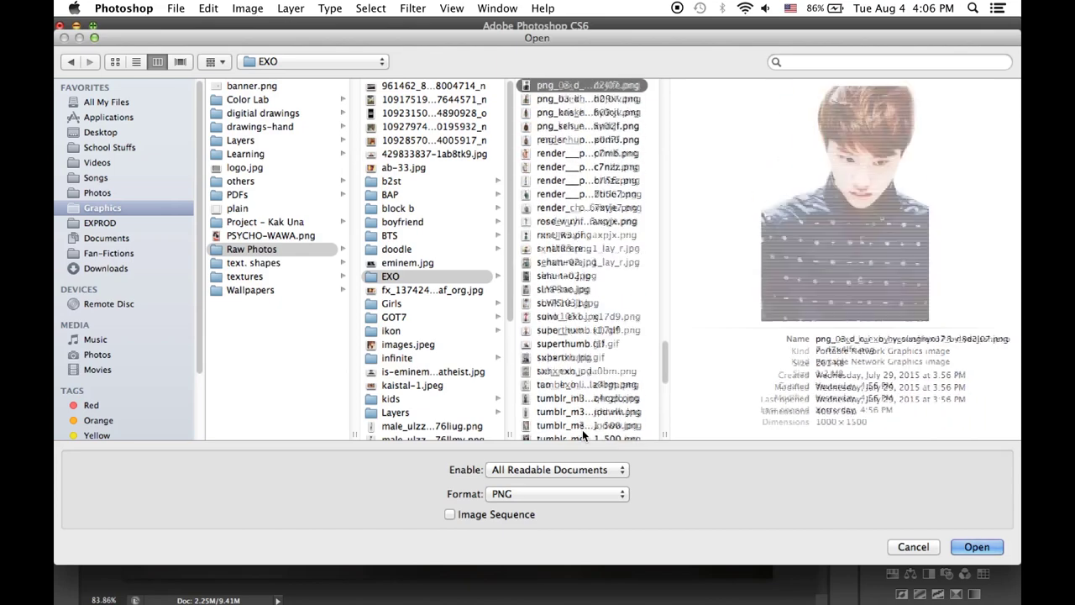
key(Up)
key(Up)
key(Up)
key(Up)
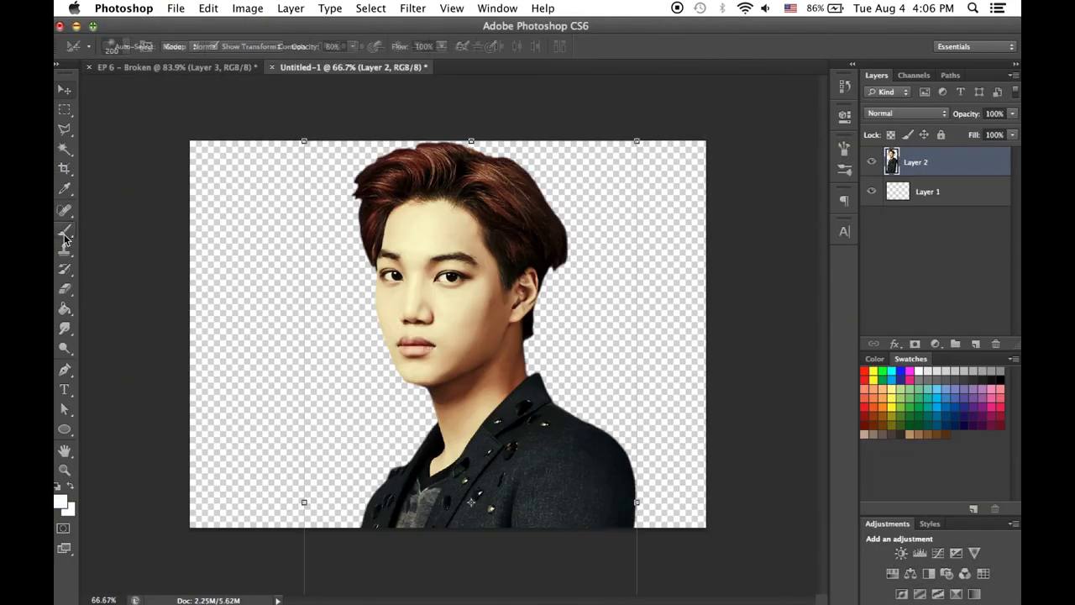
Set the face-wash layer to Overlay blending at 46% opacity
click(906, 113)
click(899, 255)
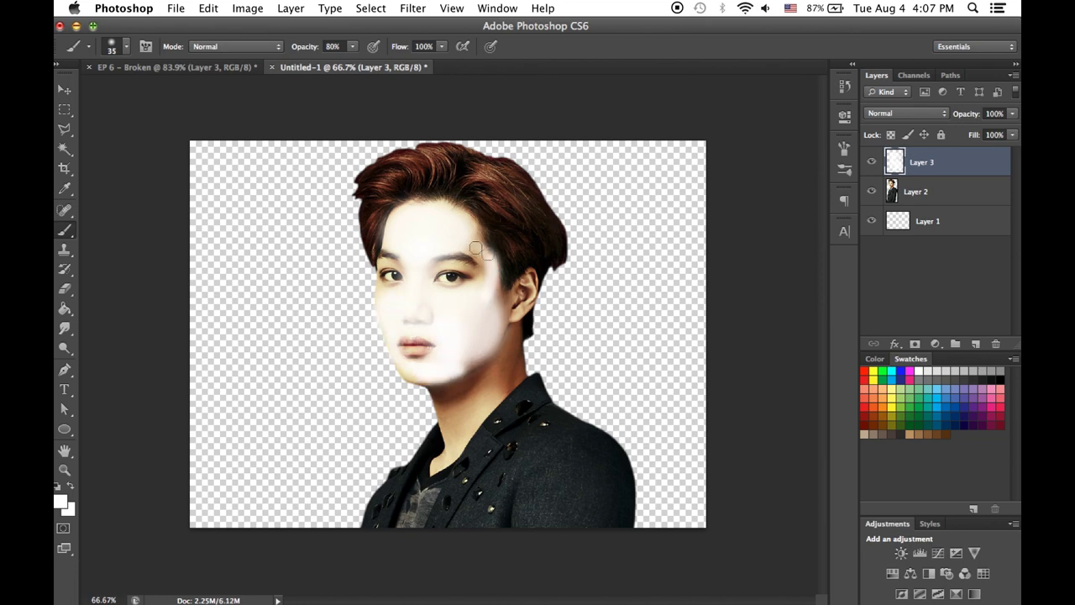
click(906, 112)
click(899, 256)
drag(1012, 113, 966, 127)
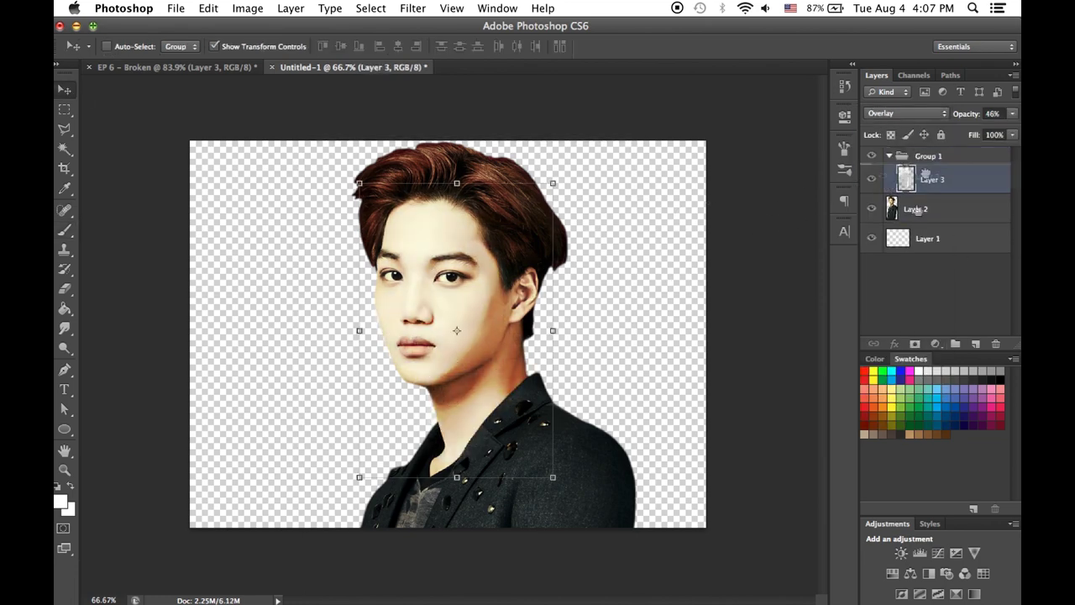
Drag the portrait group into the EP 6 poster
click(916, 210)
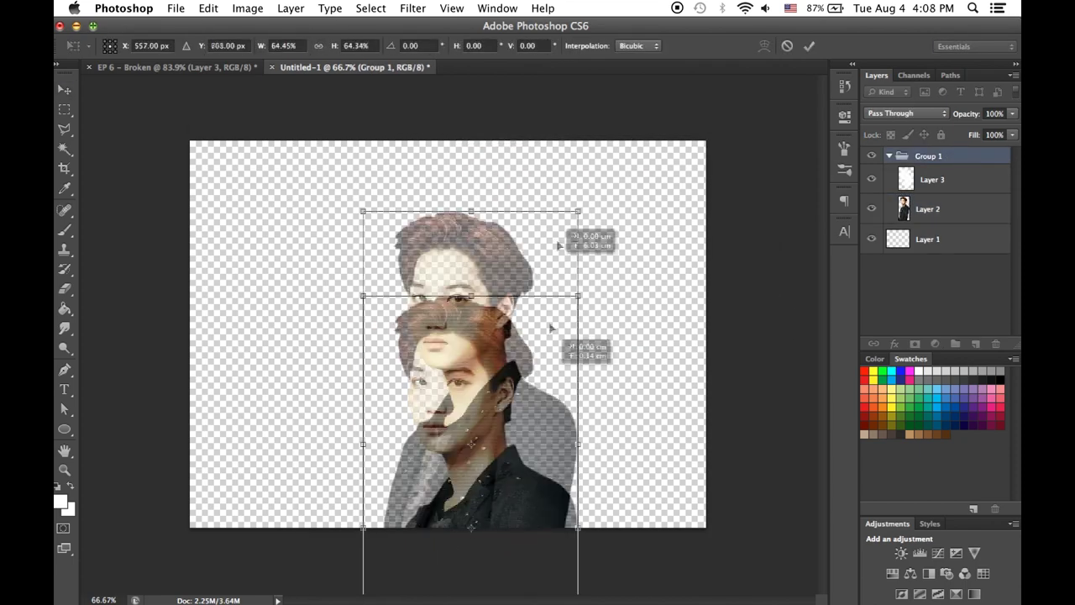
drag(637, 143, 252, 197)
click(889, 156)
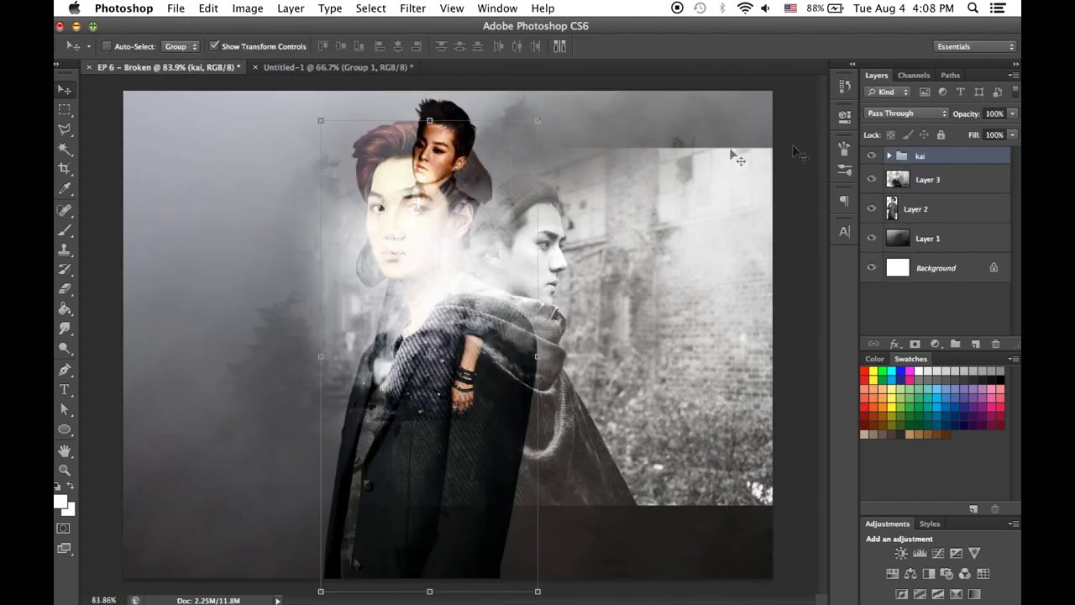
Keep the portrait group on Normal blending after trying Darken, and reposition it
click(905, 113)
click(882, 157)
click(906, 113)
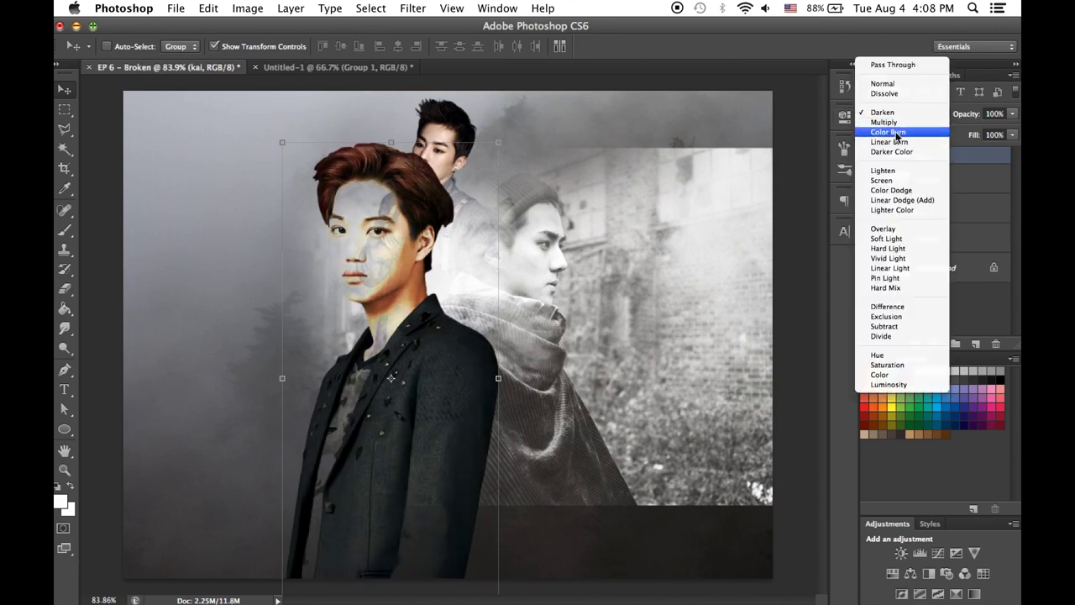
click(882, 83)
drag(429, 302, 435, 340)
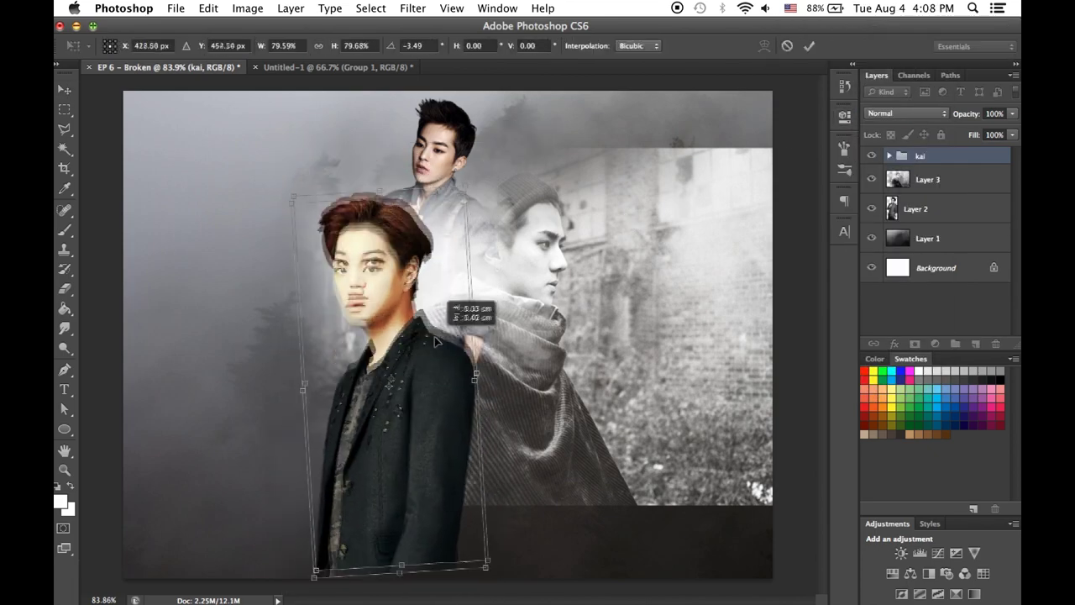
key(Return)
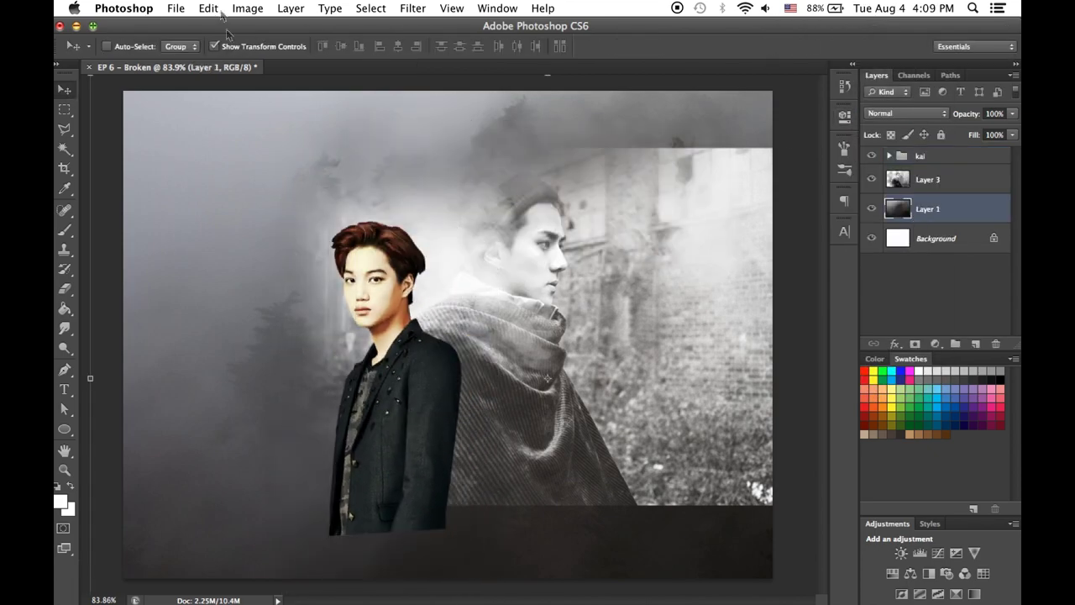
Place a new portrait render into the poster
click(175, 8)
click(194, 39)
double_click(420, 272)
drag(336, 252, 378, 336)
key(ctrl+t)
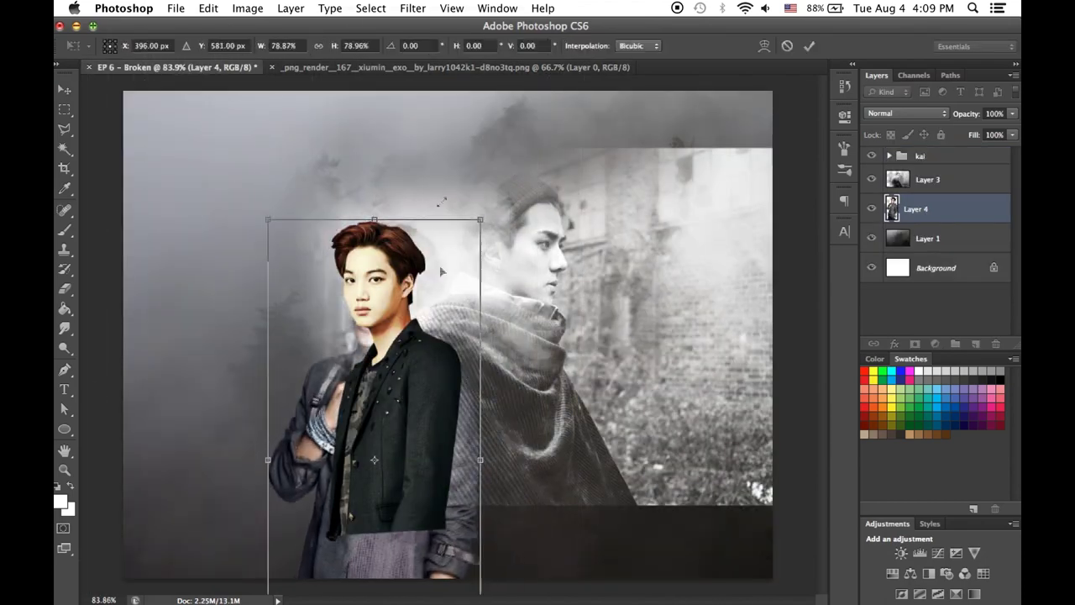
key(Return)
Nudge Layer 3 down, shift the front portrait down-left, and soften Layer 3's edges
click(926, 179)
key(shift+alt+s)
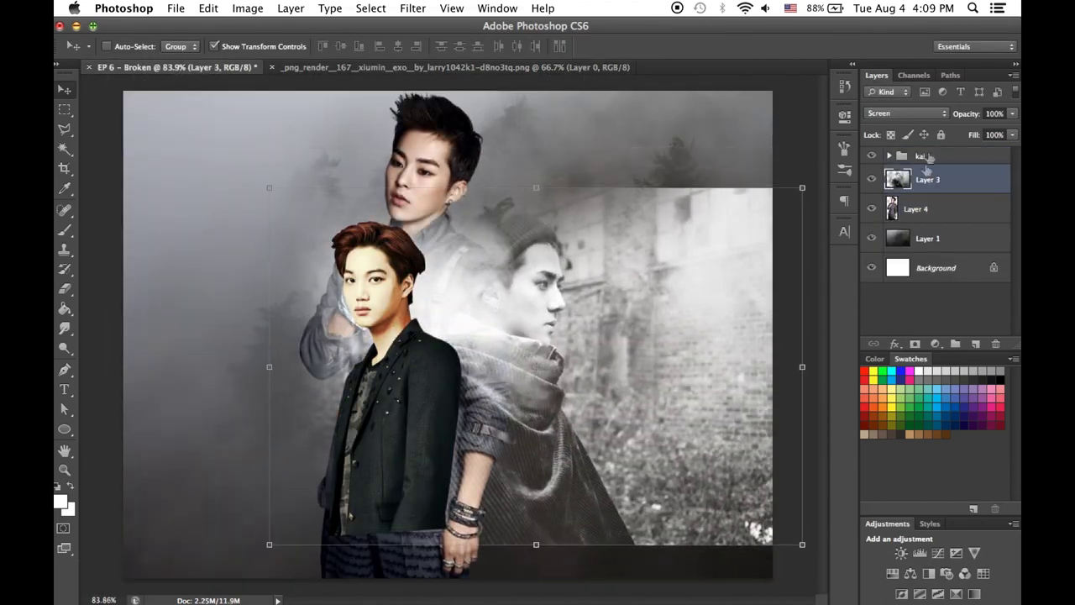
click(921, 156)
drag(434, 343, 417, 396)
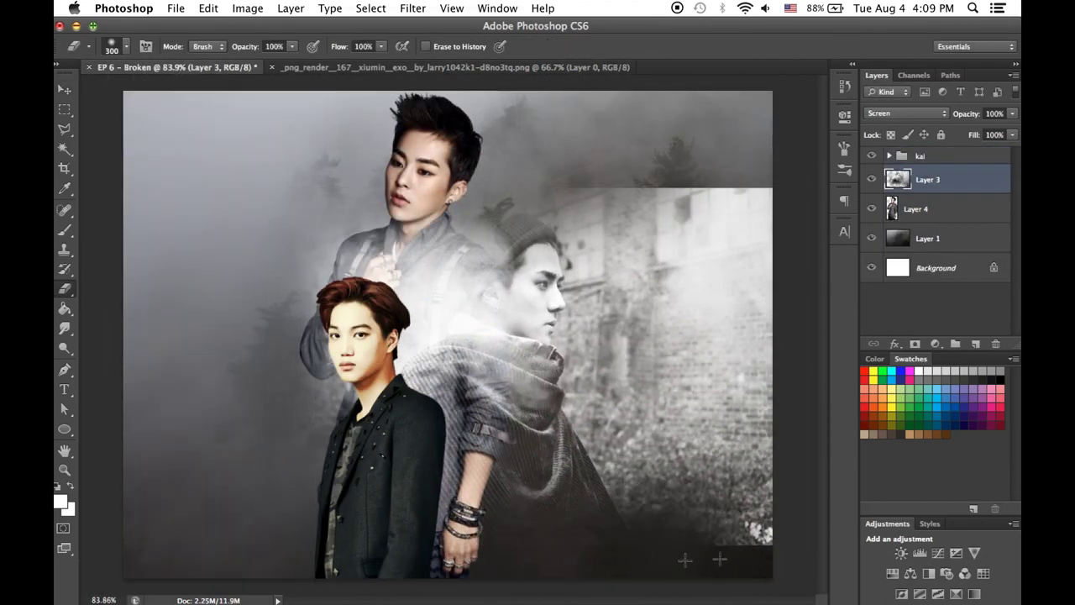
drag(685, 558, 619, 181)
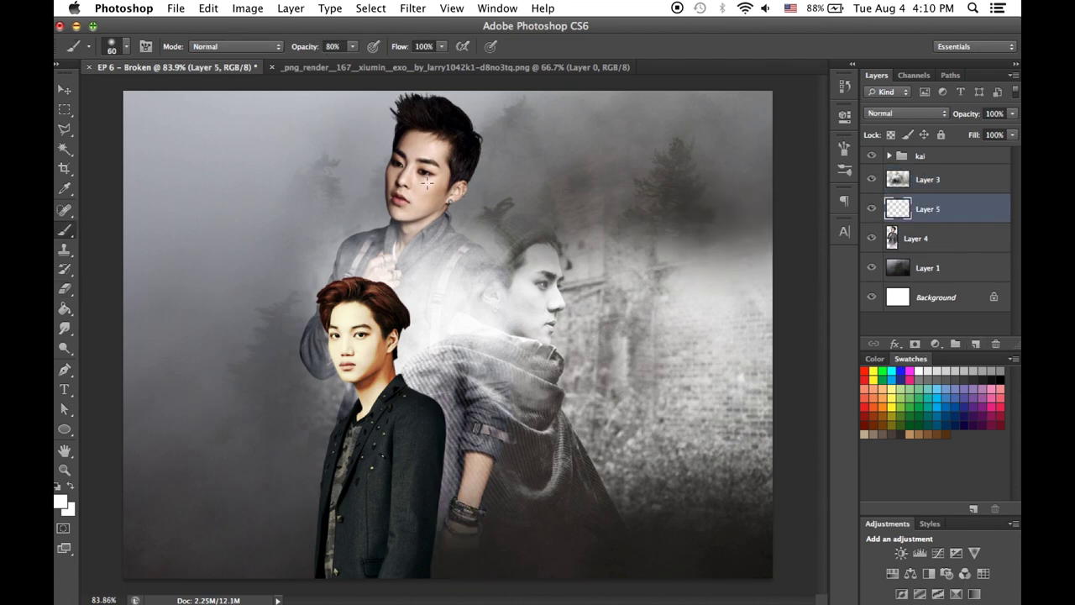
Set Layer 5 to Overlay at 70% opacity inside the portrait group
click(906, 113)
click(903, 250)
drag(1013, 113, 990, 127)
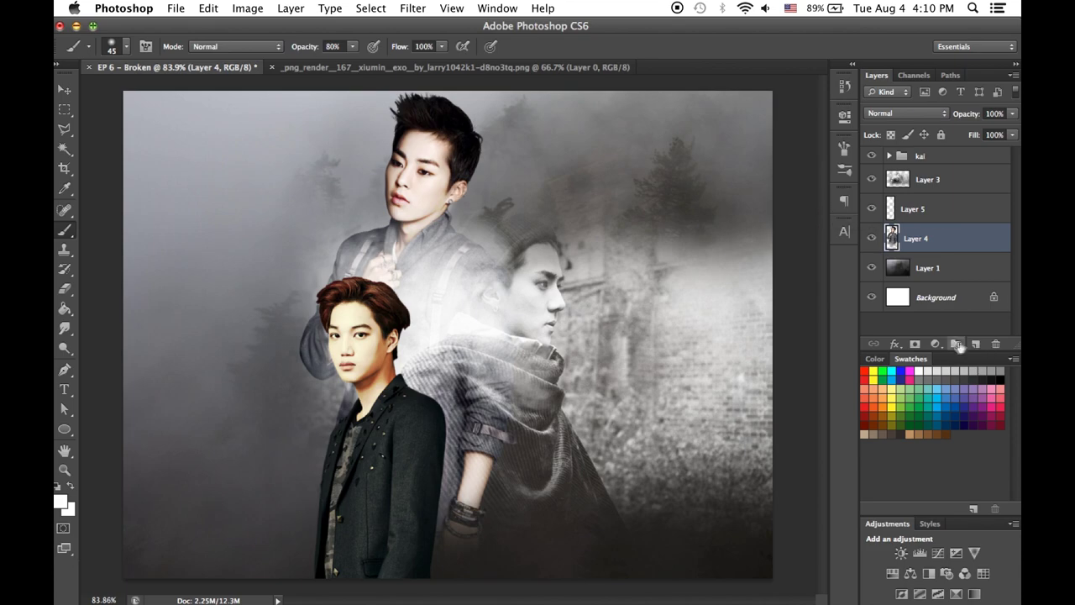
drag(908, 200, 911, 203)
Rename the portrait group 'XIU' and shrink it to about 92%
double_click(920, 202)
key(Escape)
text(XIU)
key(Return)
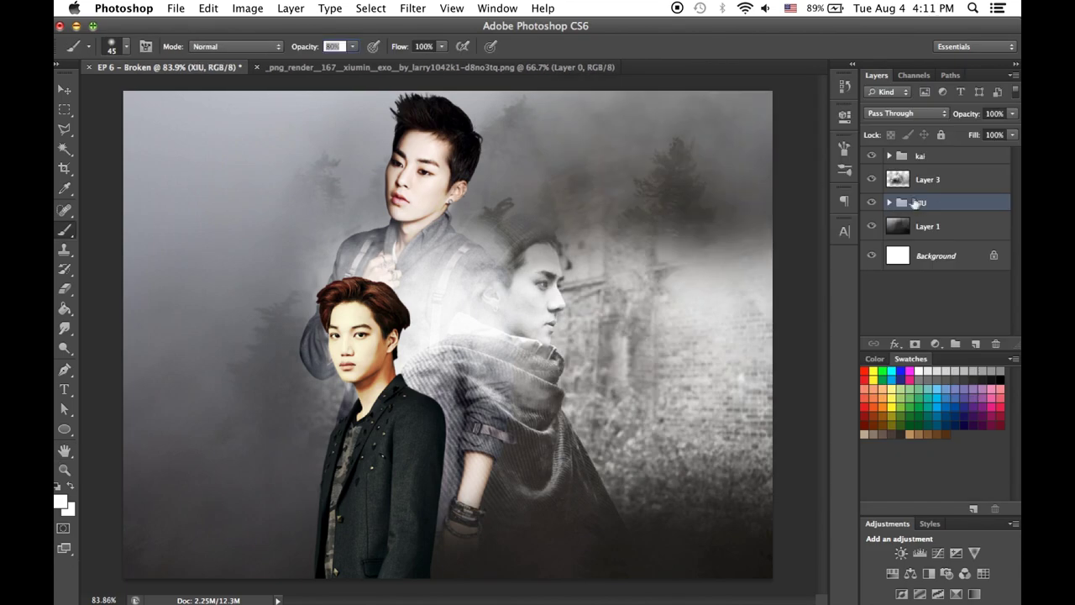
key(ctrl+t)
drag(516, 89, 513, 100)
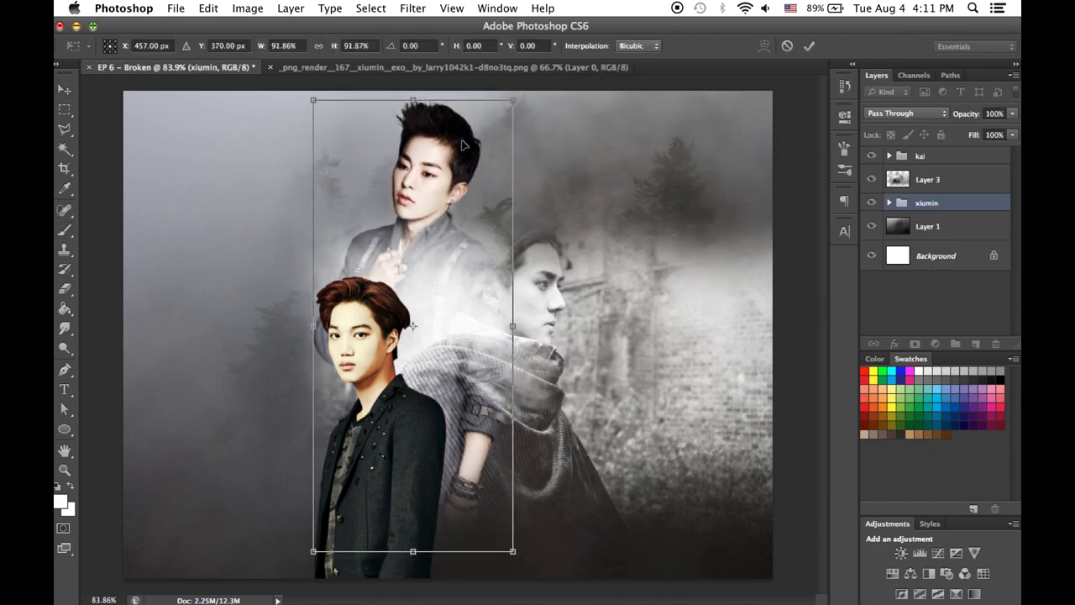
click(954, 156)
Add a Black & White adjustment with Reds near -42, tweaked Cyans, 81% opacity
click(929, 573)
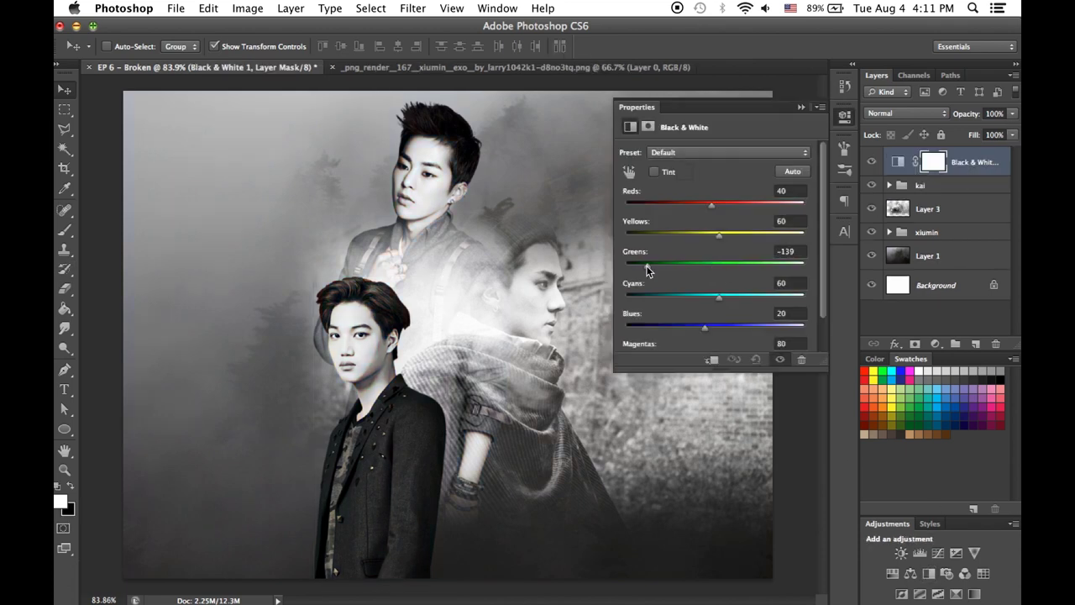
drag(727, 206, 682, 206)
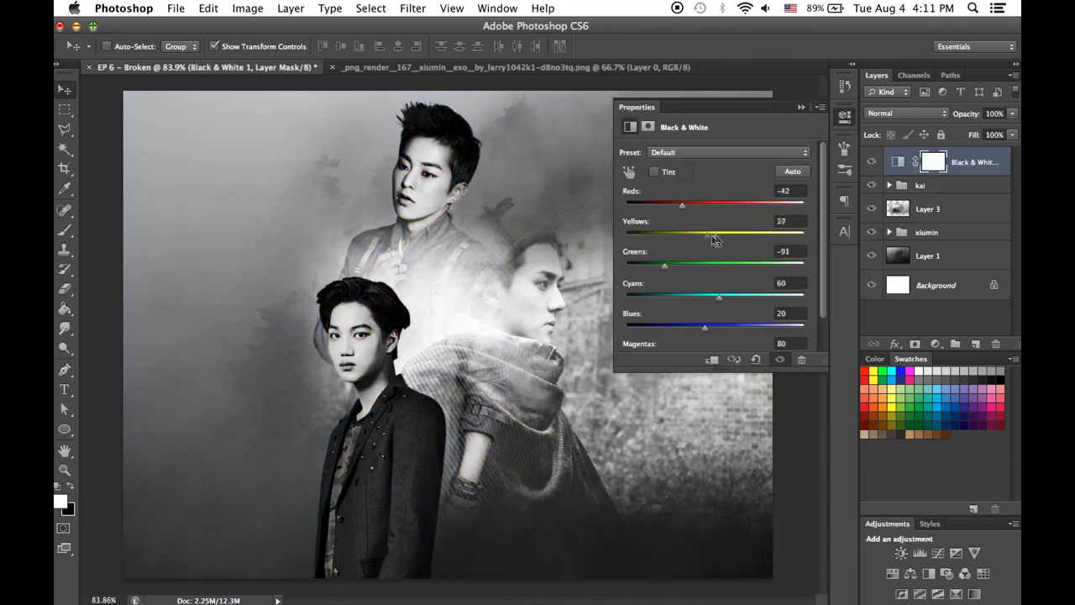
drag(767, 301, 731, 300)
drag(682, 204, 687, 204)
click(845, 116)
drag(1012, 113, 985, 137)
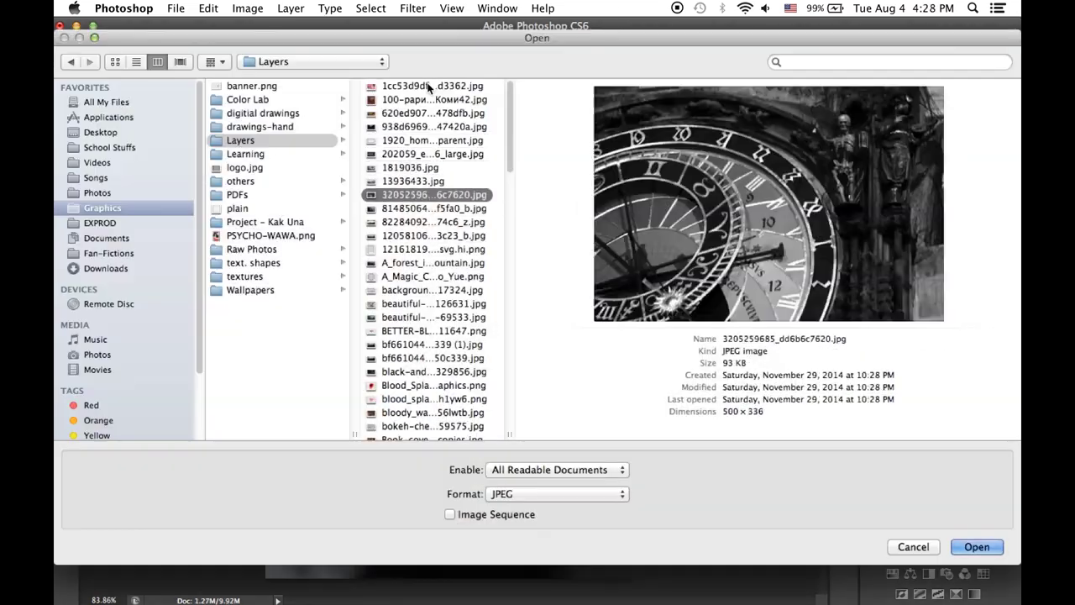
Bring the pocket watch image into the poster and scale it down
key(Down)
key(Down)
key(Down)
key(Down)
key(Down)
key(Down)
key(Down)
key(Down)
key(Down)
key(Down)
key(Down)
key(Down)
key(Down)
key(Down)
key(Down)
key(Down)
key(Down)
key(Down)
key(Down)
key(Down)
key(Down)
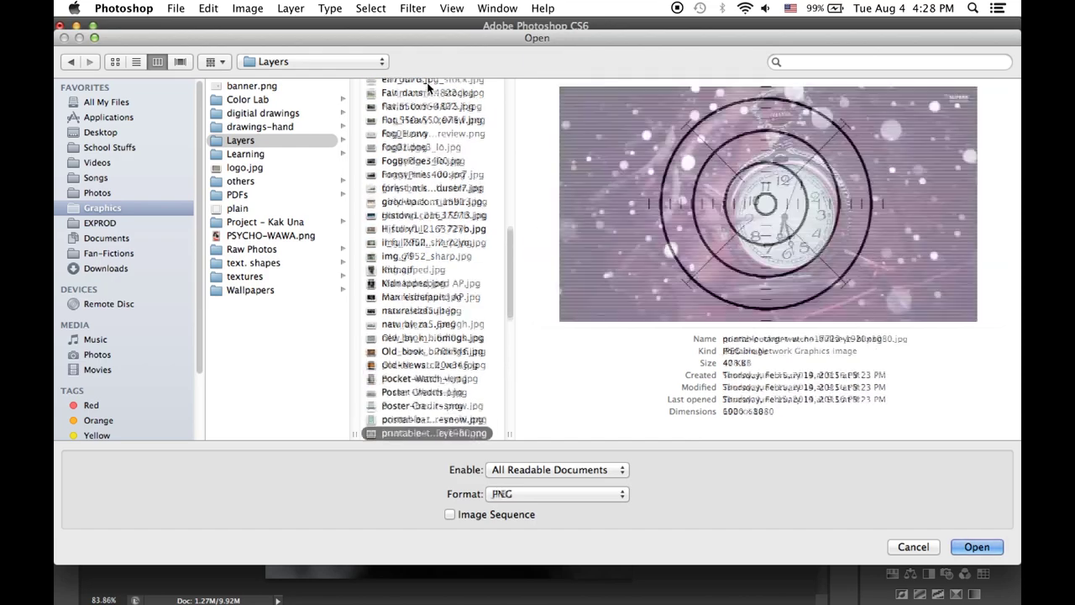
key(Down)
key(Return)
drag(212, 74, 454, 336)
key(ctrl+t)
drag(223, 281, 405, 416)
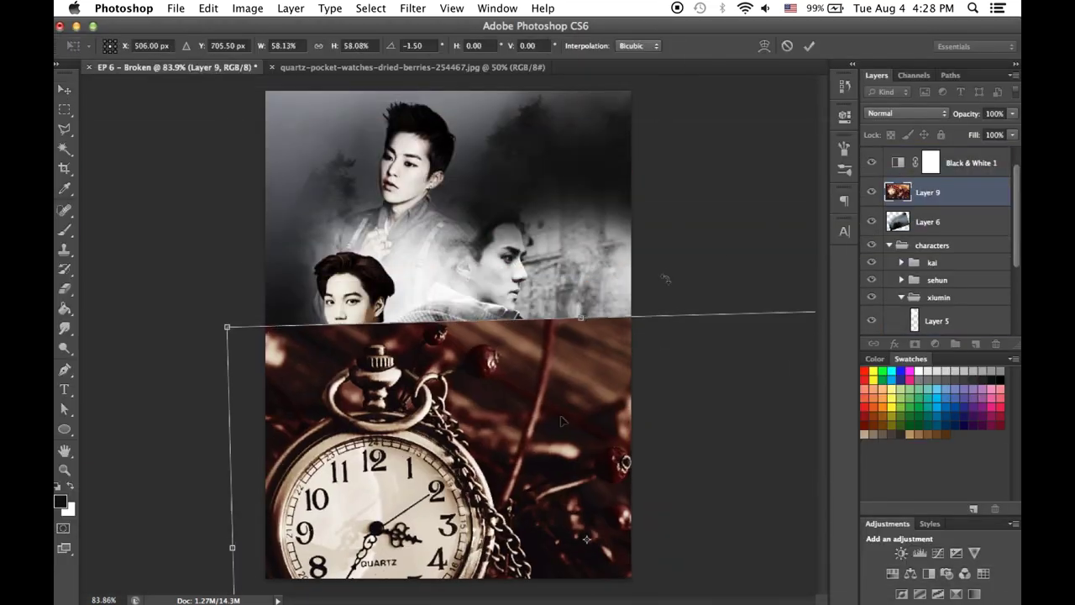
Blend the pocket watch with Lighten at bottom centre inside the characters group
click(907, 113)
click(890, 195)
drag(588, 427, 687, 430)
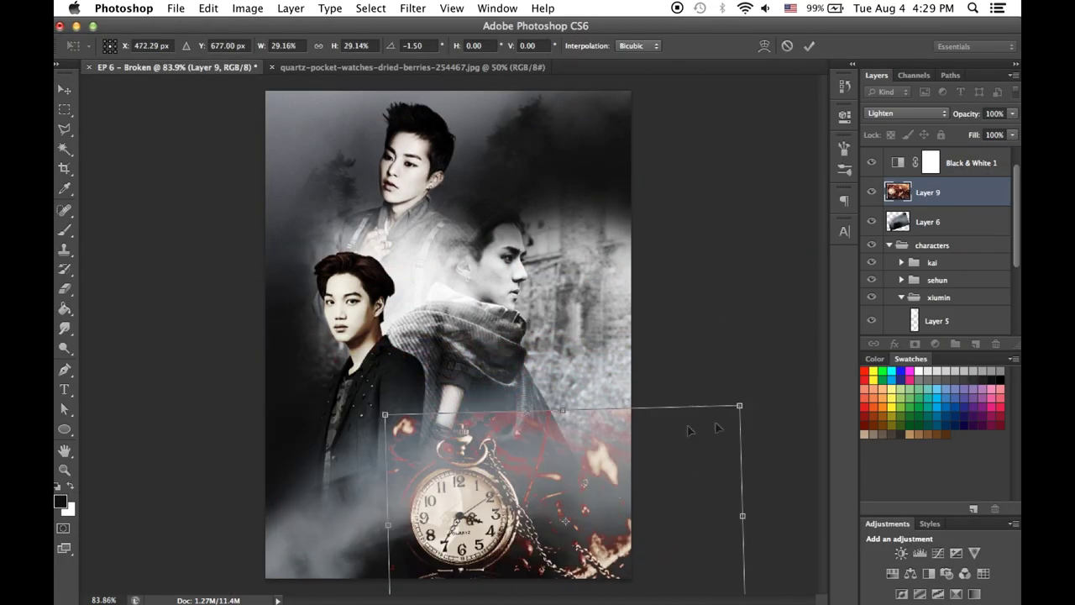
key(e)
drag(983, 170, 942, 198)
drag(942, 246, 942, 274)
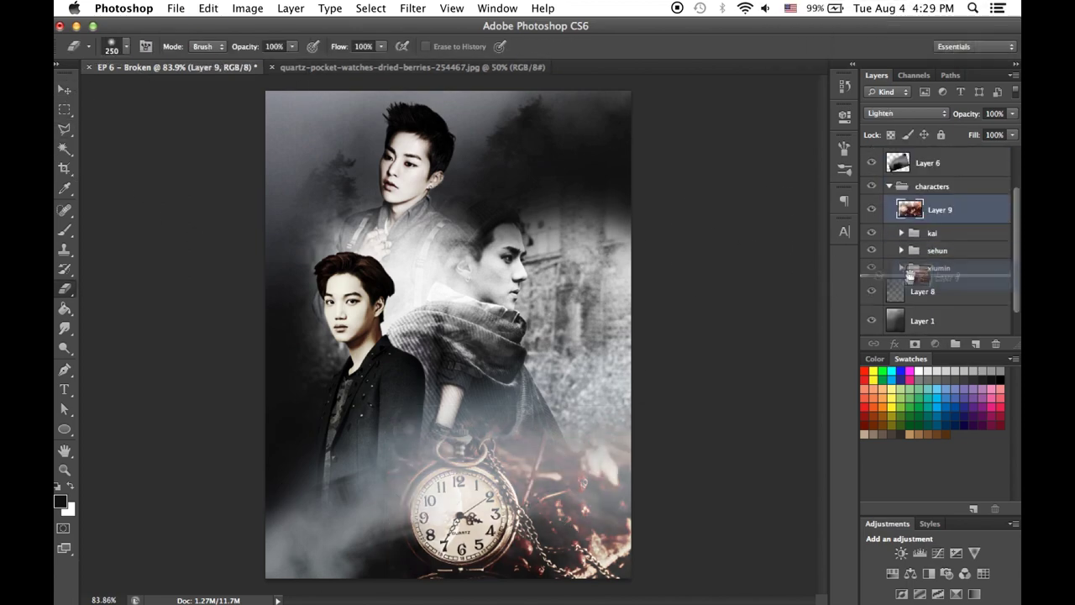
Close the pocket watch source and open the vintage letters texture
click(271, 67)
key(ctrl+o)
click(420, 352)
key(Return)
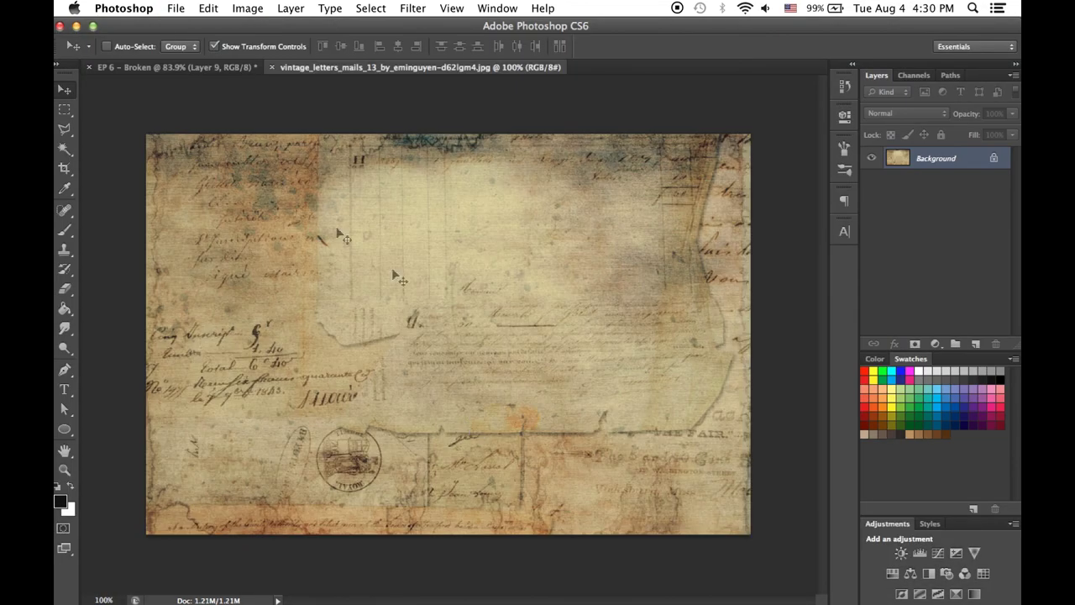
Drag the letters texture into the poster and enlarge it to fill the canvas
drag(392, 267, 391, 309)
key(ctrl+t)
drag(642, 508, 840, 516)
key(Return)
Try several blend modes on the letters texture, settling on Overlay
click(906, 114)
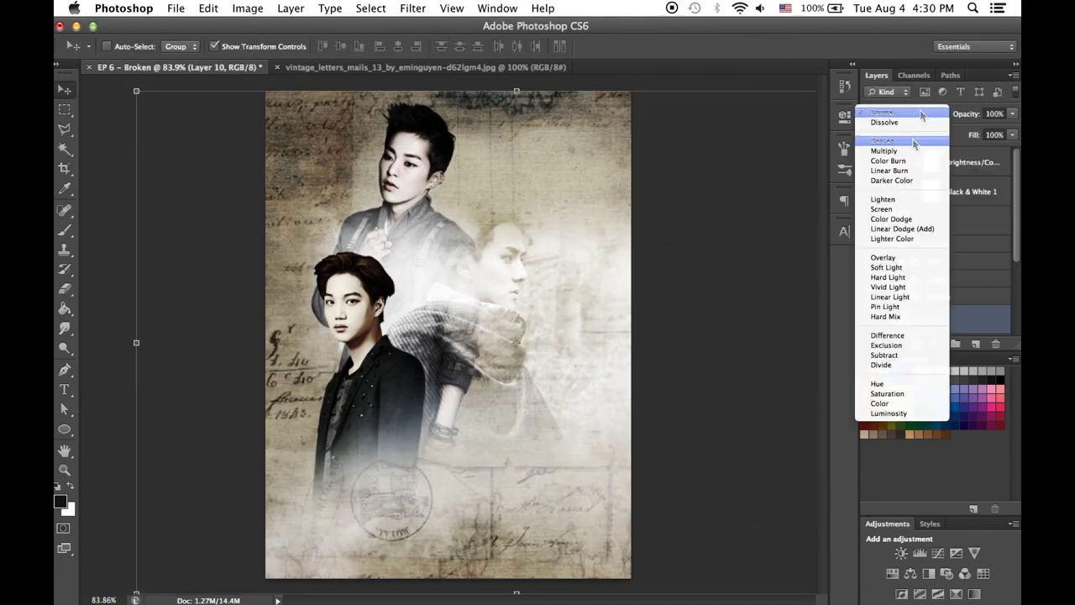
click(905, 283)
scroll(904, 283, down, 1)
click(906, 113)
click(899, 92)
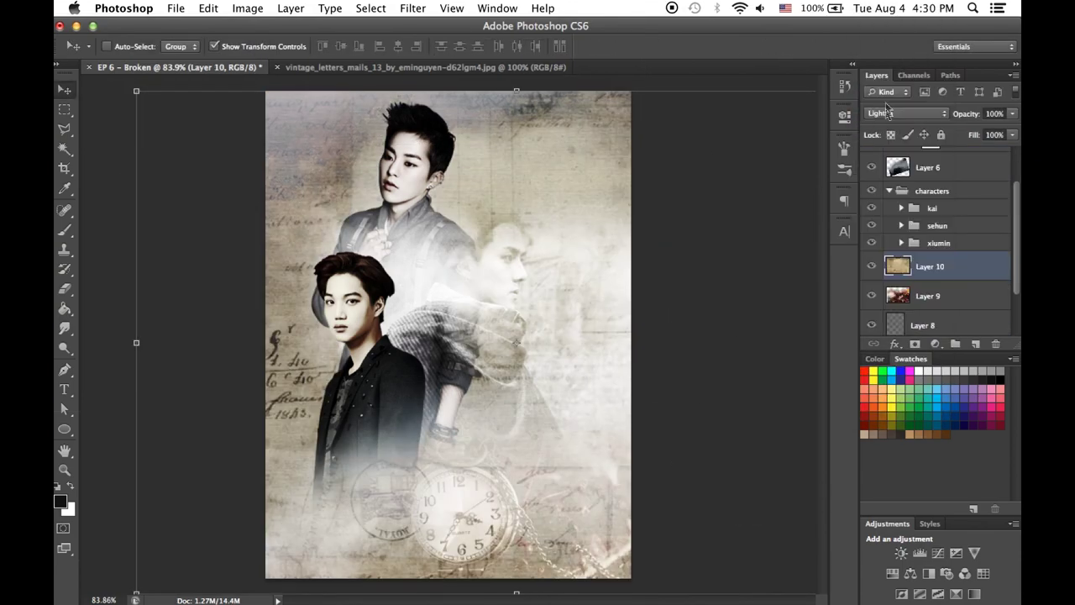
click(905, 114)
click(889, 116)
click(891, 122)
click(892, 124)
click(892, 118)
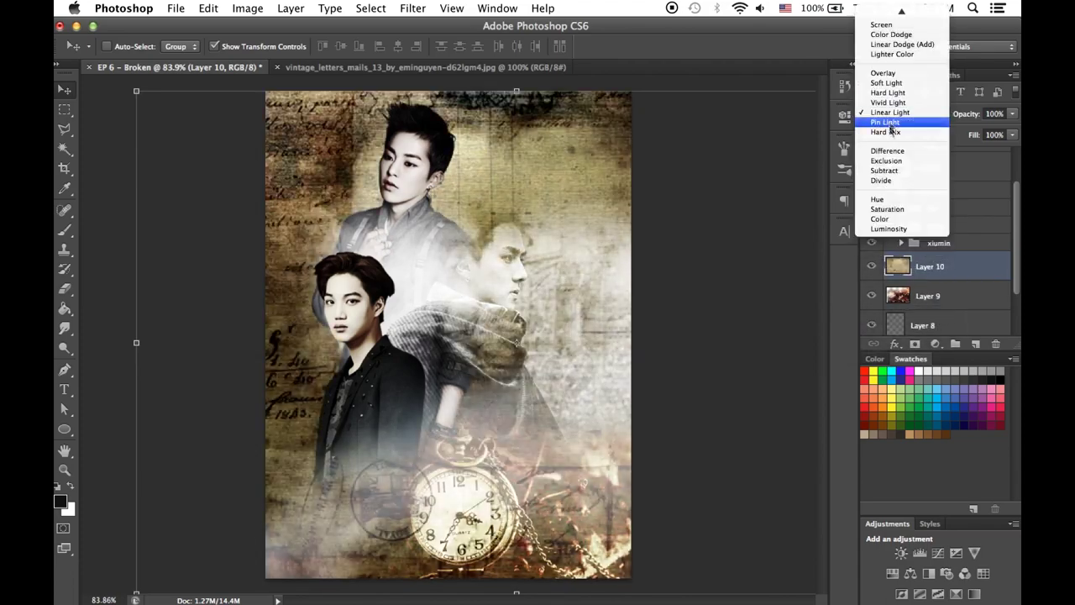
click(893, 116)
click(893, 117)
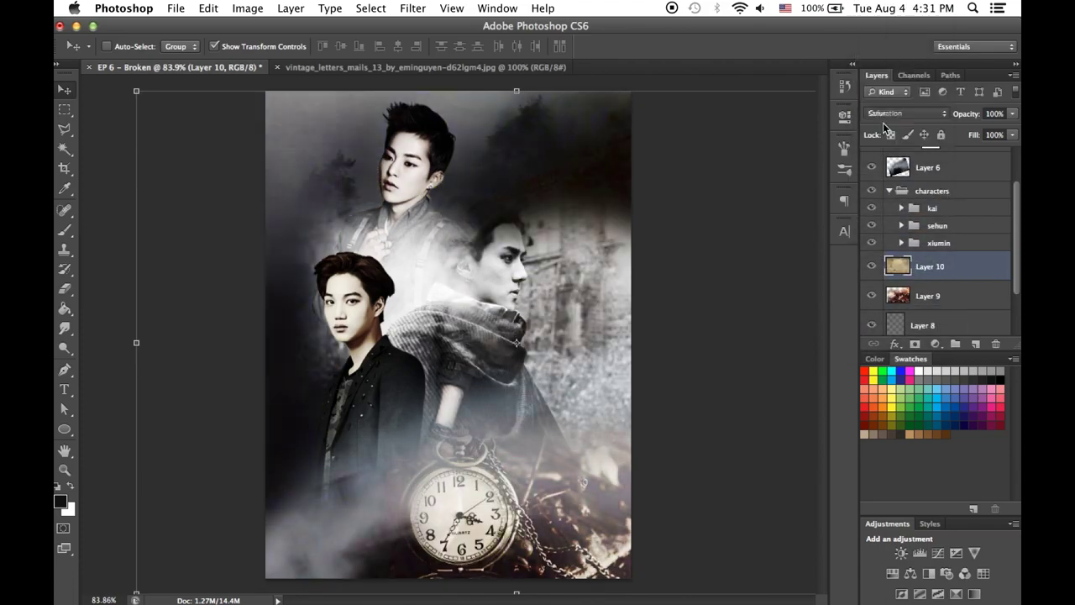
click(890, 130)
click(890, 134)
click(424, 67)
Paste and enlarge a second Lighten-blended copy of the texture, then delete it
click(65, 111)
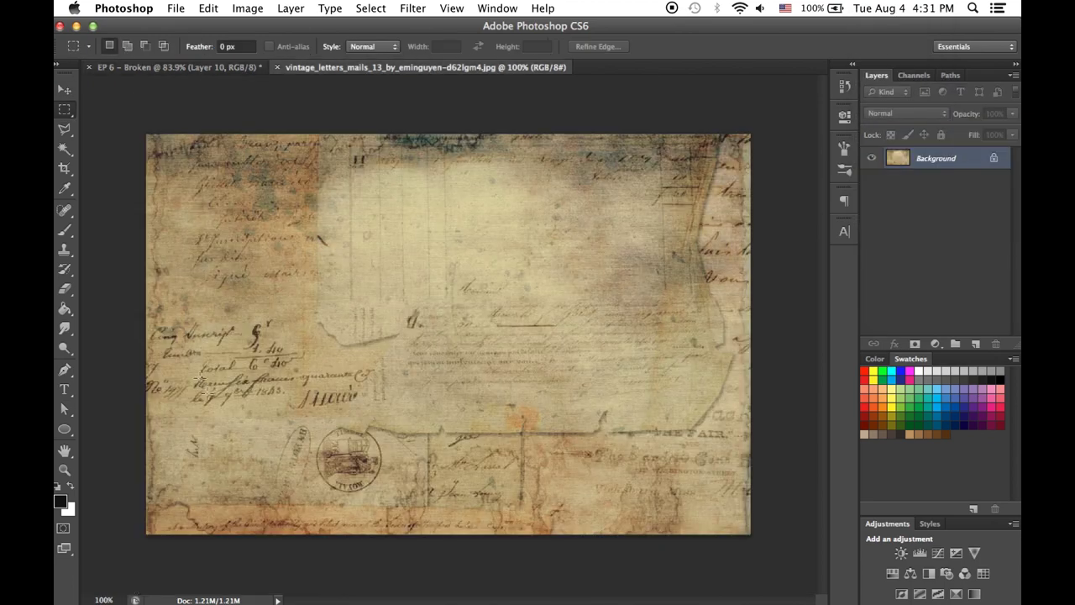
key(ctrl+c)
click(168, 67)
key(ctrl+v)
click(905, 113)
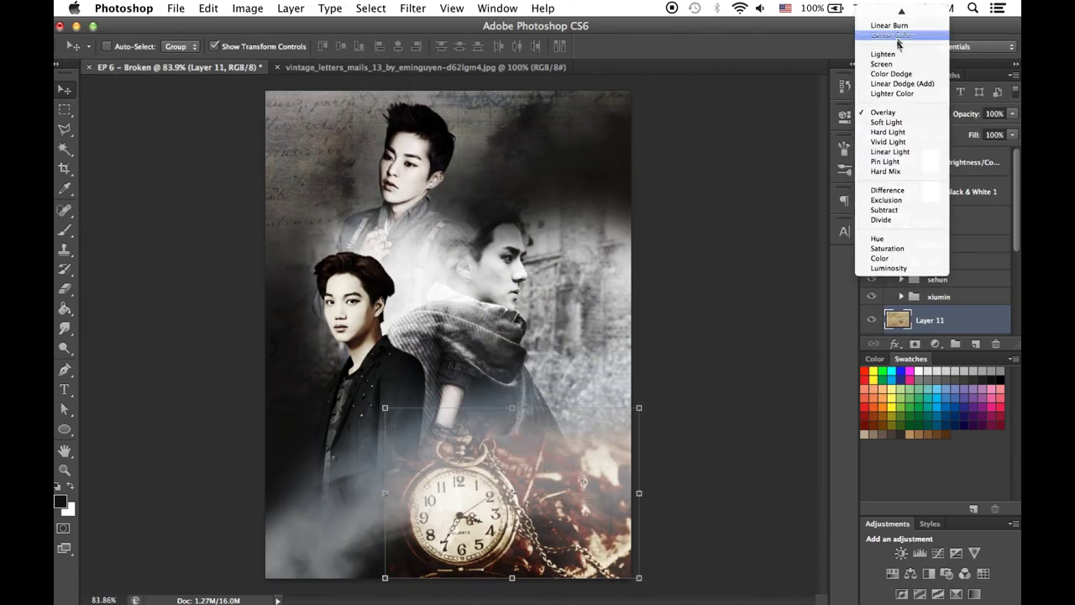
click(903, 84)
drag(385, 409, 265, 356)
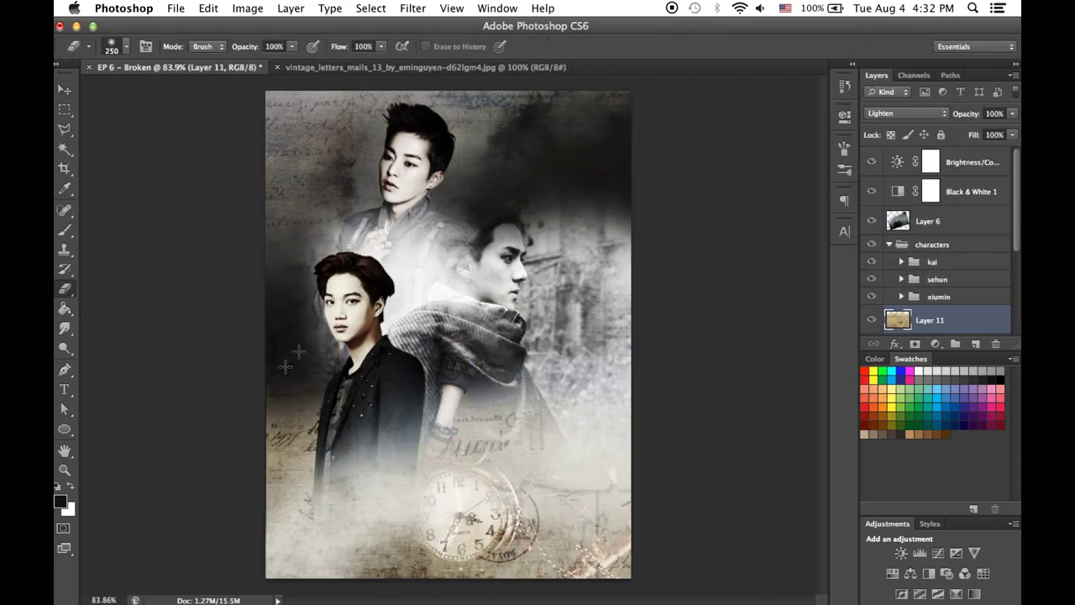
key(v)
key(Delete)
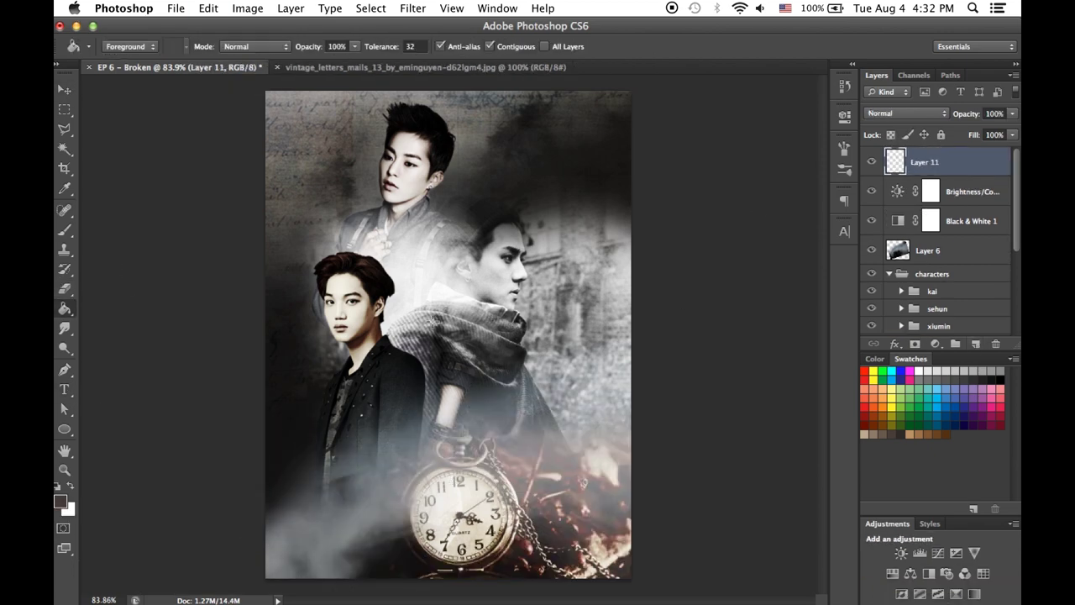
Fill Layer 11 with dark brown and set it to Overlay at 46% opacity
click(446, 336)
key(shift+alt+o)
drag(966, 113, 949, 114)
click(975, 434)
click(697, 252)
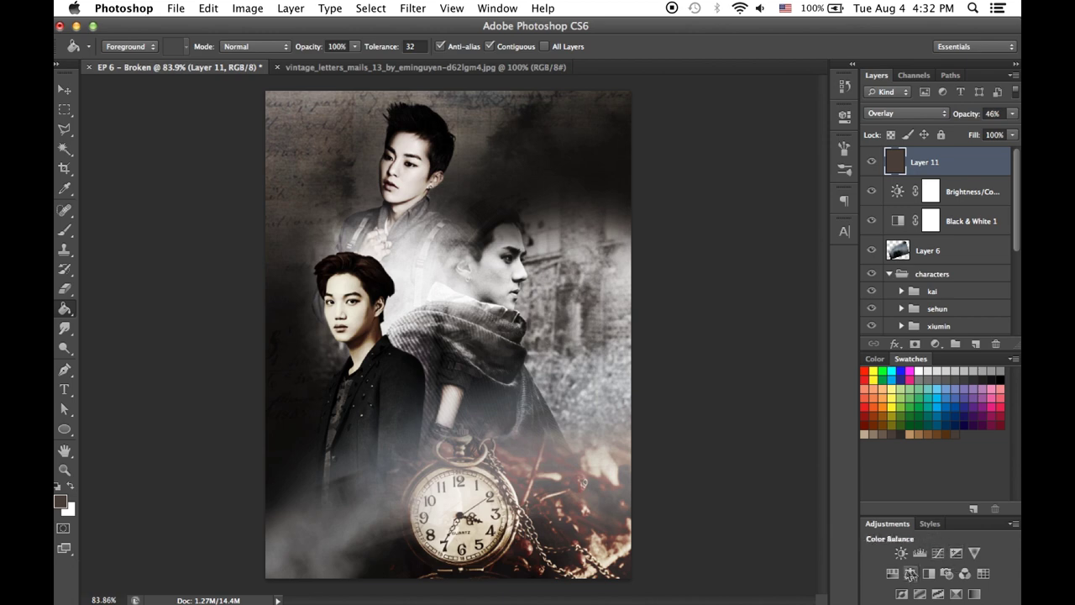
Add a Hue/Saturation adjustment at +23 saturation and a brightening Exposure adjustment
click(892, 573)
drag(715, 236, 731, 238)
click(957, 552)
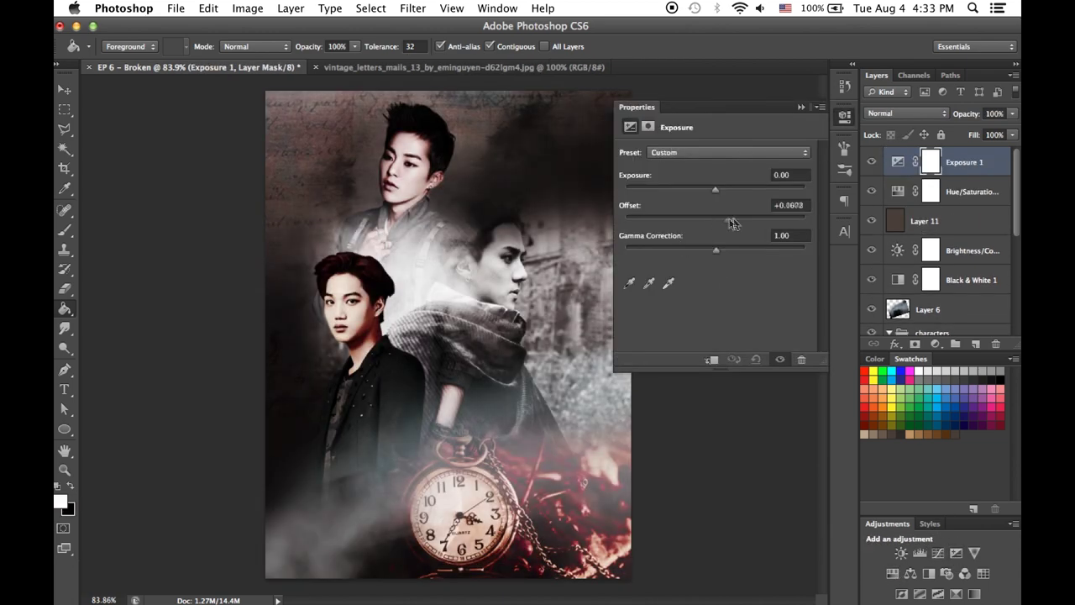
mouse_move(716, 250)
mouse_down()
mouse_move(697, 251)
mouse_move(736, 237)
mouse_up()
click(801, 106)
Add a 50% Black & White adjustment and lower the pocket watch layer's opacity
click(929, 573)
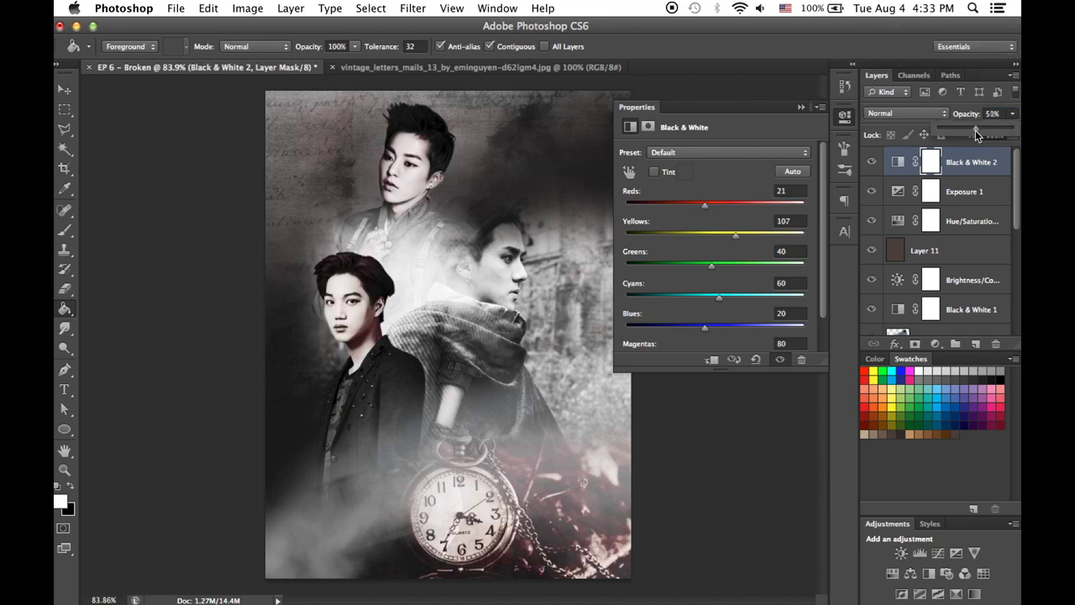
click(976, 136)
click(872, 284)
click(872, 284)
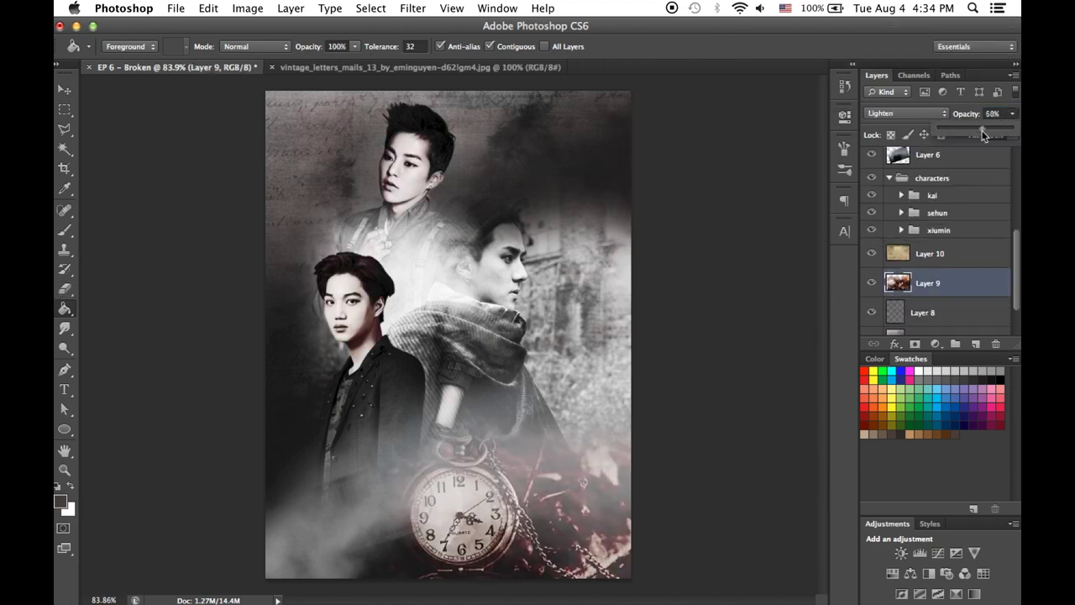
drag(983, 136, 965, 136)
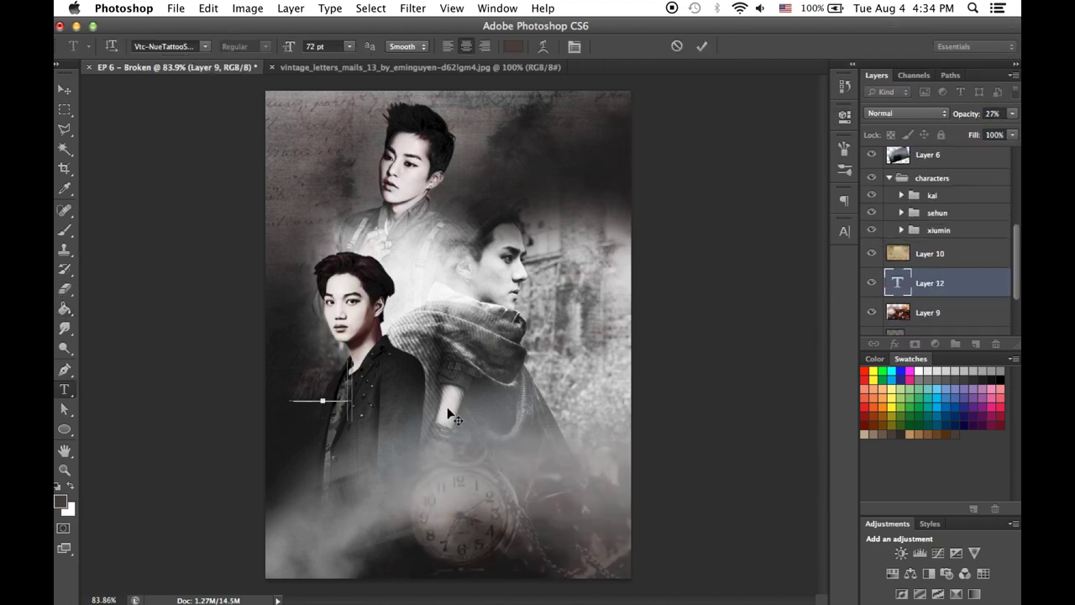
text(Broken)
Move the Broken layer above Black & White 2 and try Tamoro Script and Across the Road fonts
drag(932, 239, 897, 141)
click(846, 234)
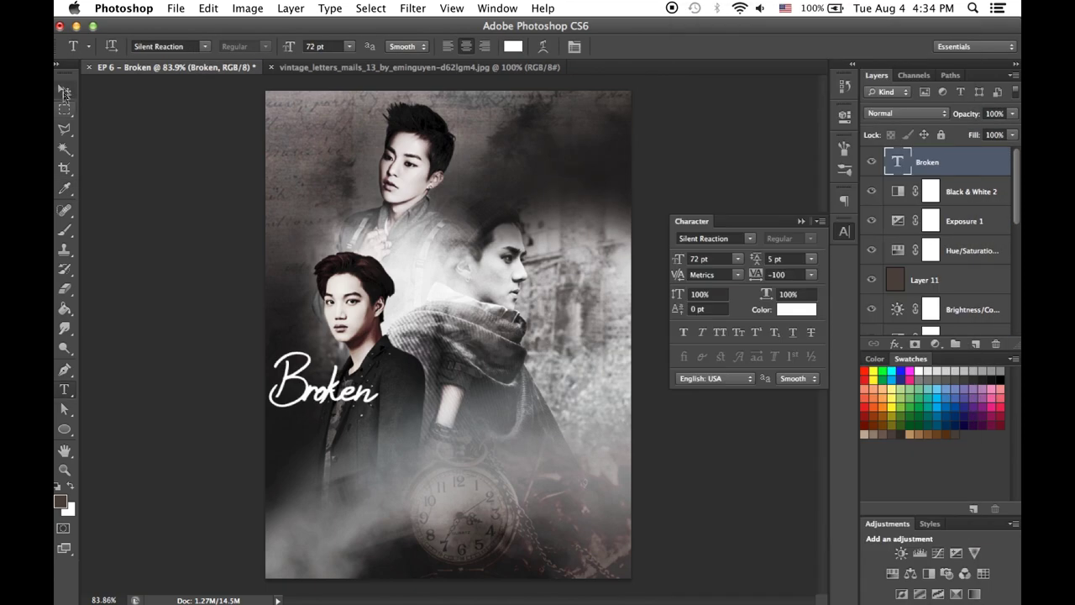
click(750, 238)
scroll(757, 168, up, 2)
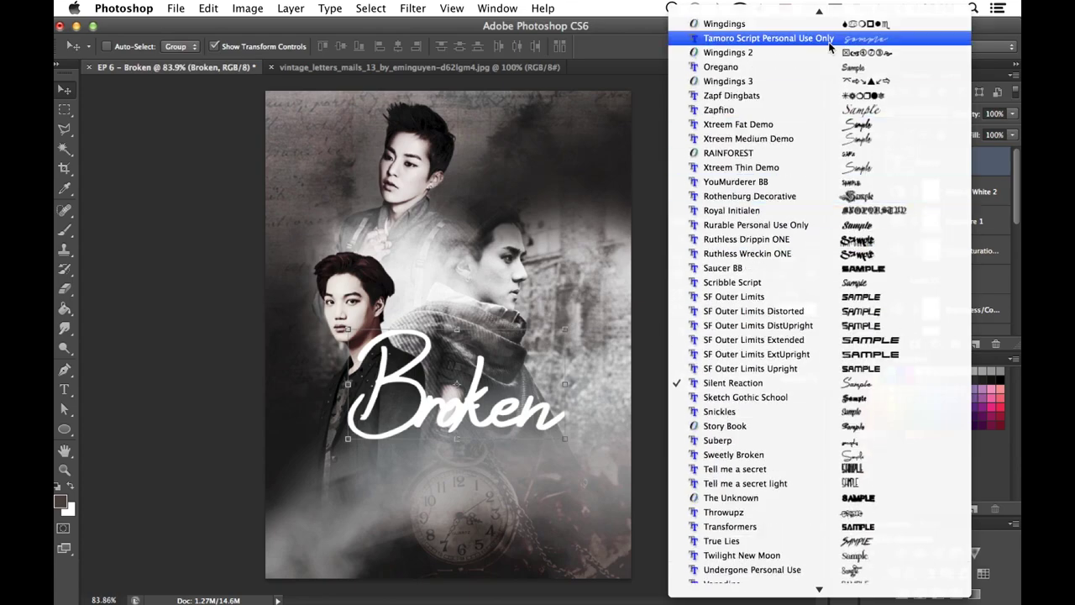
click(757, 37)
click(753, 240)
scroll(755, 242, down, 3)
click(751, 238)
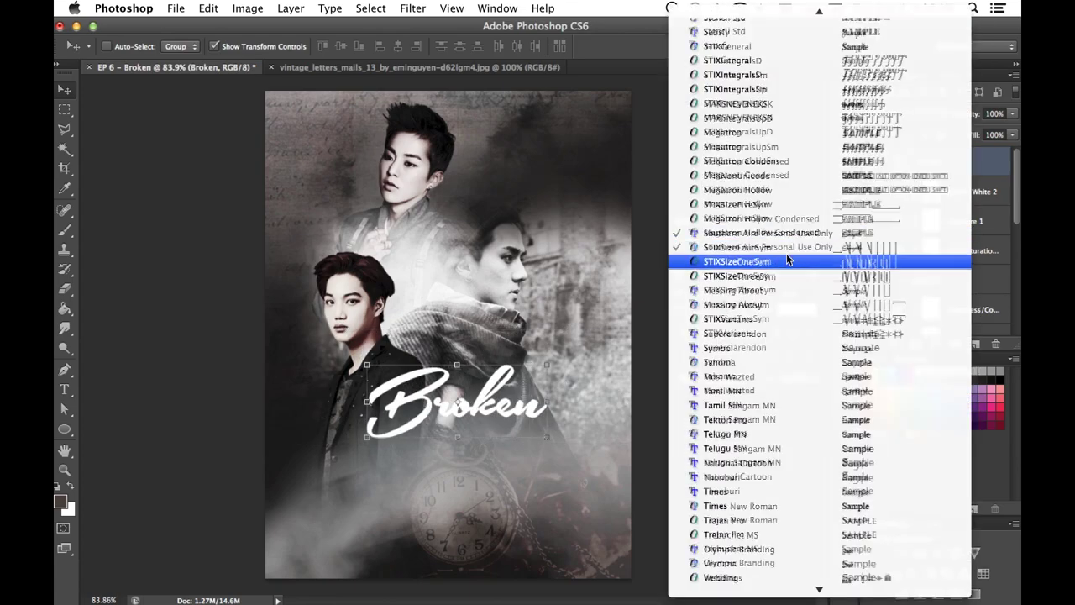
Tighten the title tracking to -75, enlarge it slightly, and try Angilla Tattoo
click(803, 295)
drag(586, 395, 614, 376)
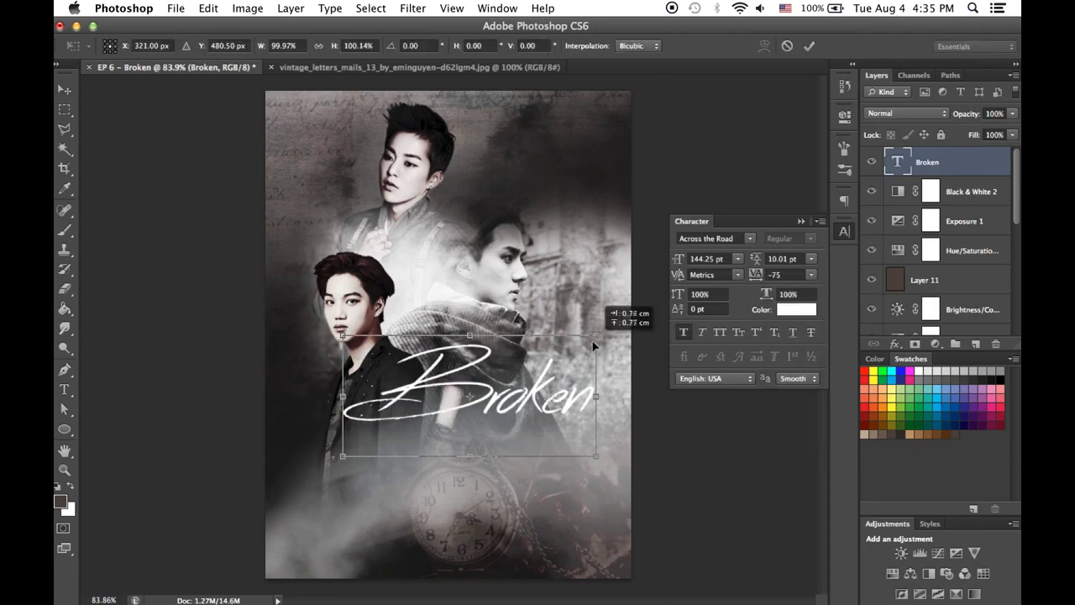
click(750, 238)
click(811, 305)
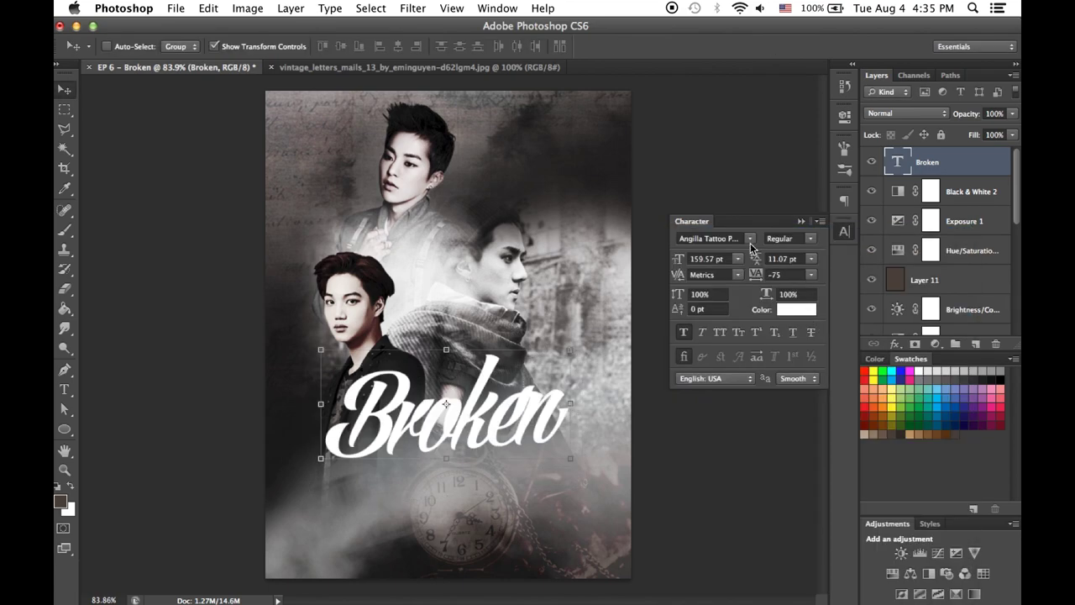
Set the Broken title in Art Brewery with -25 tracking
click(750, 238)
click(756, 176)
click(750, 238)
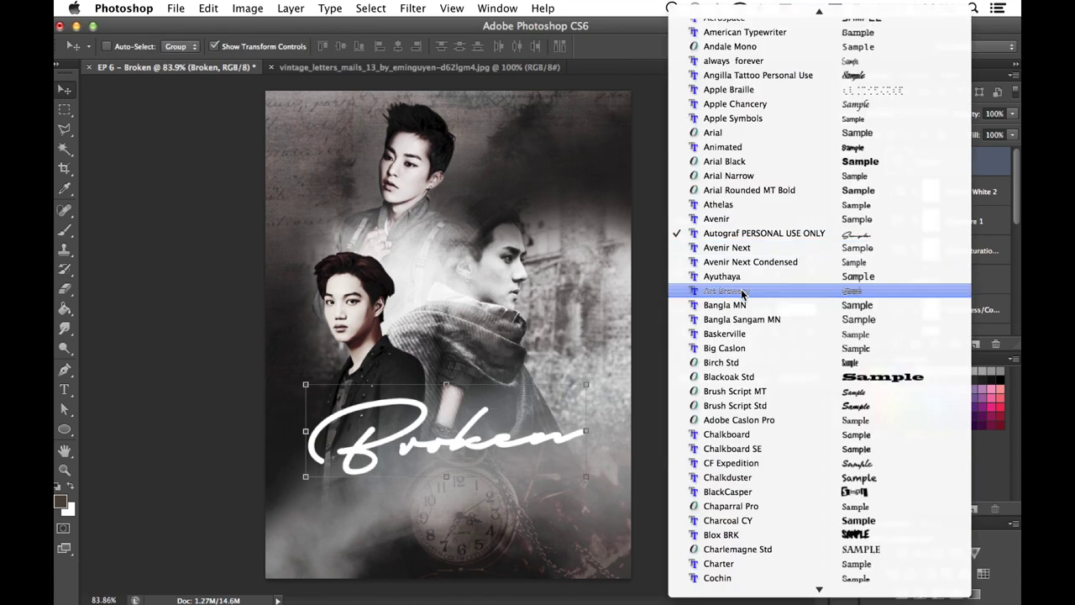
click(748, 283)
click(811, 275)
click(791, 315)
Enlarge the title to about 121%, shift it lower-left, and add a drop shadow
key(ctrl+t)
drag(548, 467, 578, 481)
drag(491, 395, 510, 412)
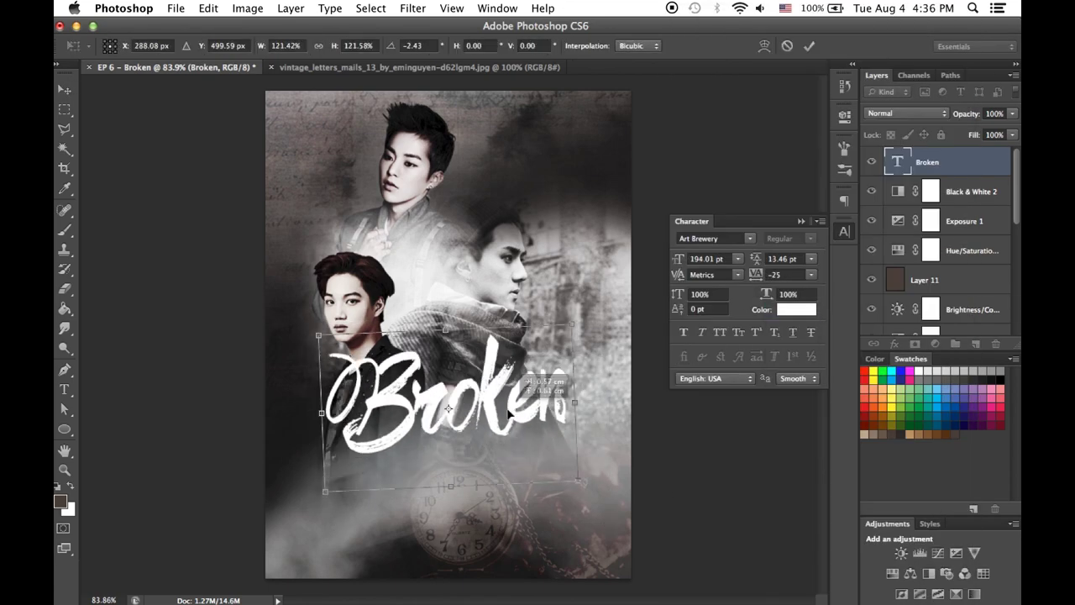
double_click(983, 162)
click(602, 334)
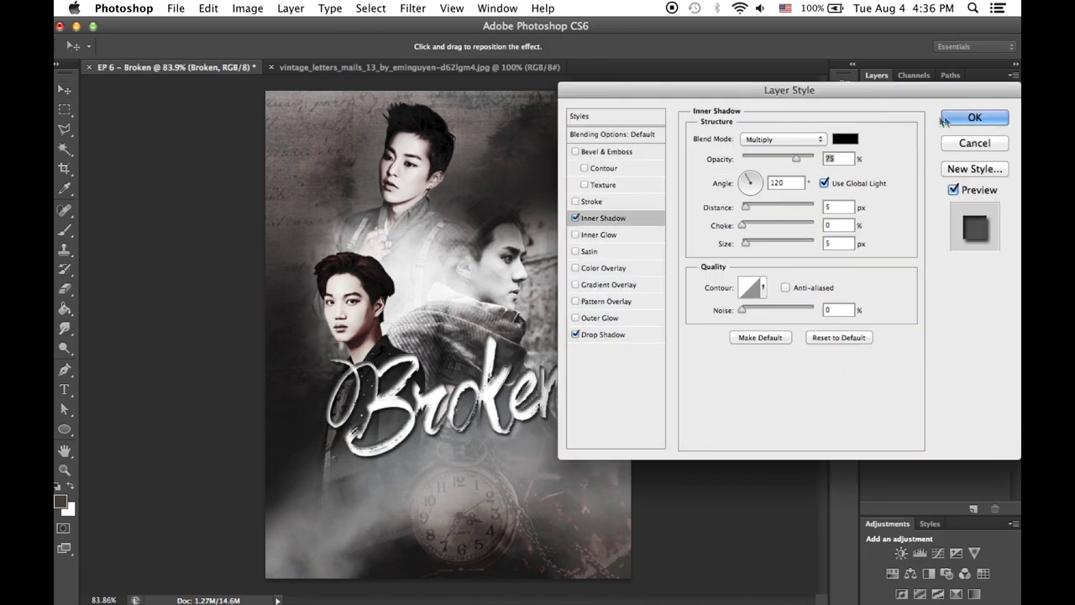
Confirm the title's shadow effects and recolour the Broken text beige
click(975, 116)
right_click(983, 159)
click(840, 101)
click(972, 116)
click(783, 299)
click(786, 320)
click(619, 181)
Try Overlay, Luminosity and Exclusion blend modes on the title
click(922, 135)
click(892, 114)
click(890, 240)
click(892, 114)
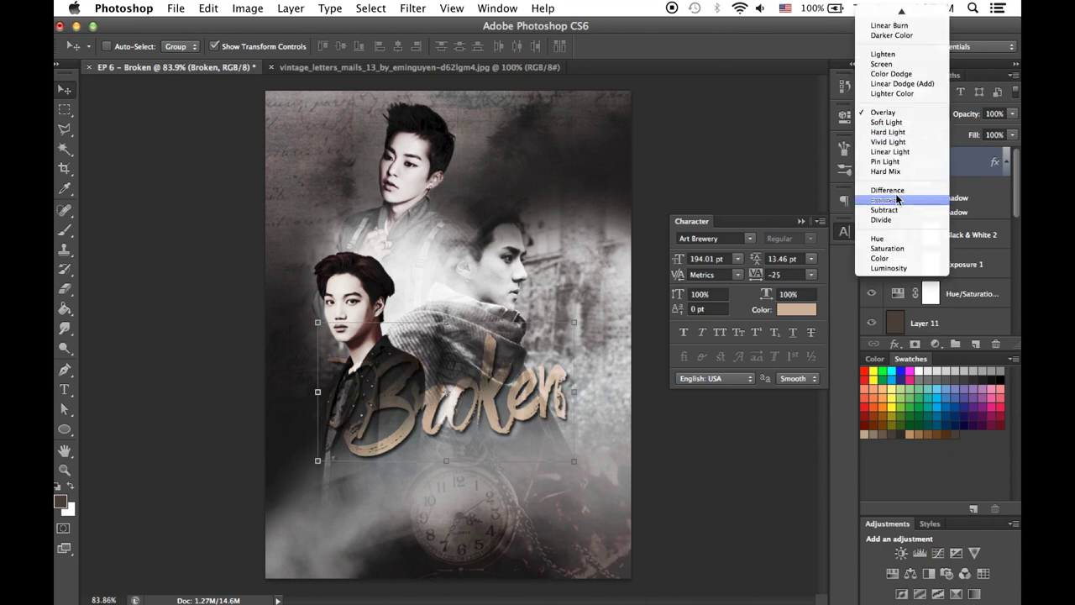
click(888, 268)
click(899, 100)
click(893, 113)
click(889, 94)
Return the title to Normal blending and make it dark brown
click(906, 113)
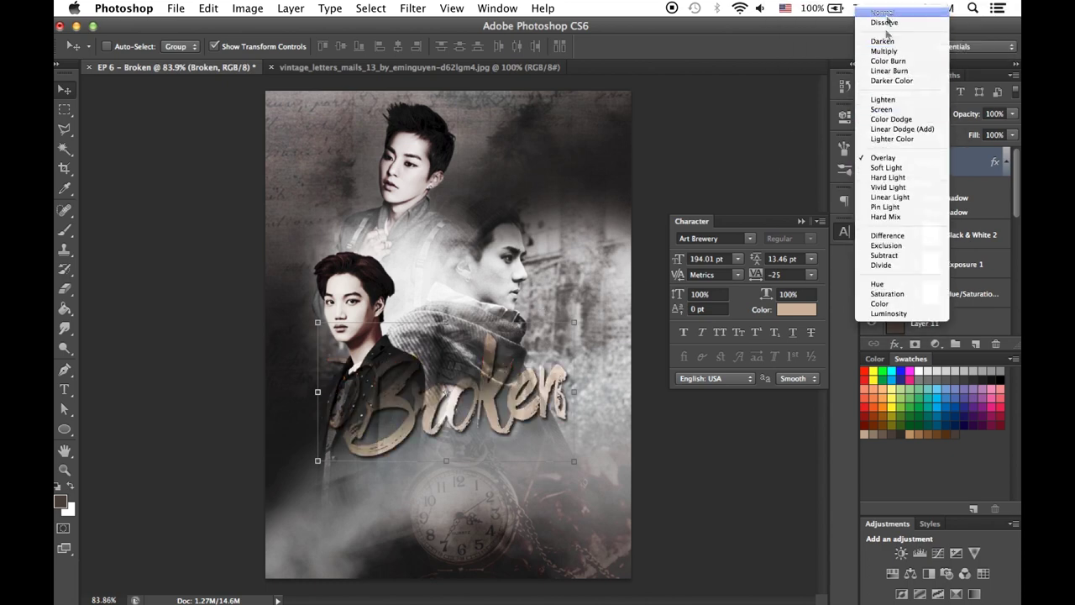
click(899, 12)
click(797, 309)
key(Return)
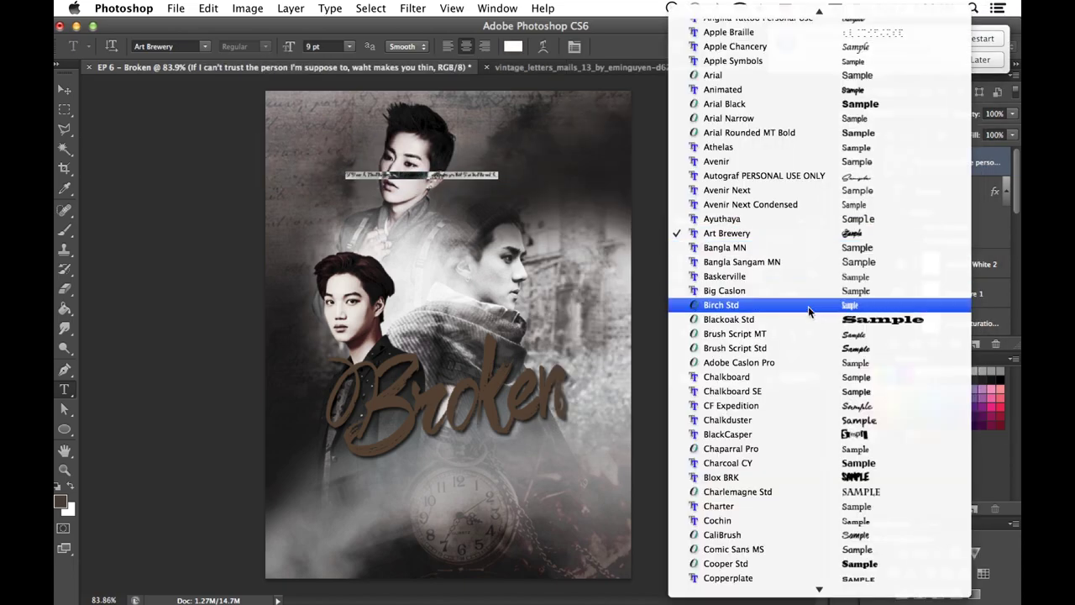
Set the quote text in the Vanadine font
scroll(808, 308, down, 15)
scroll(836, 296, down, 5)
scroll(837, 296, down, 3)
scroll(840, 320, down, 15)
click(844, 395)
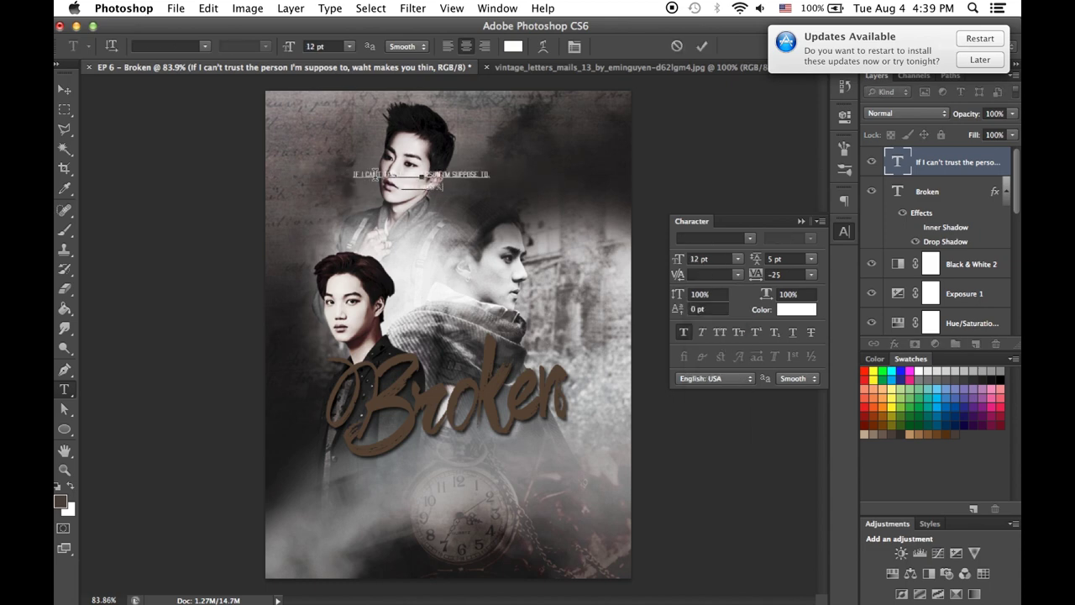
Give the quote a drop shadow and scale it up to about 128%
double_click(909, 168)
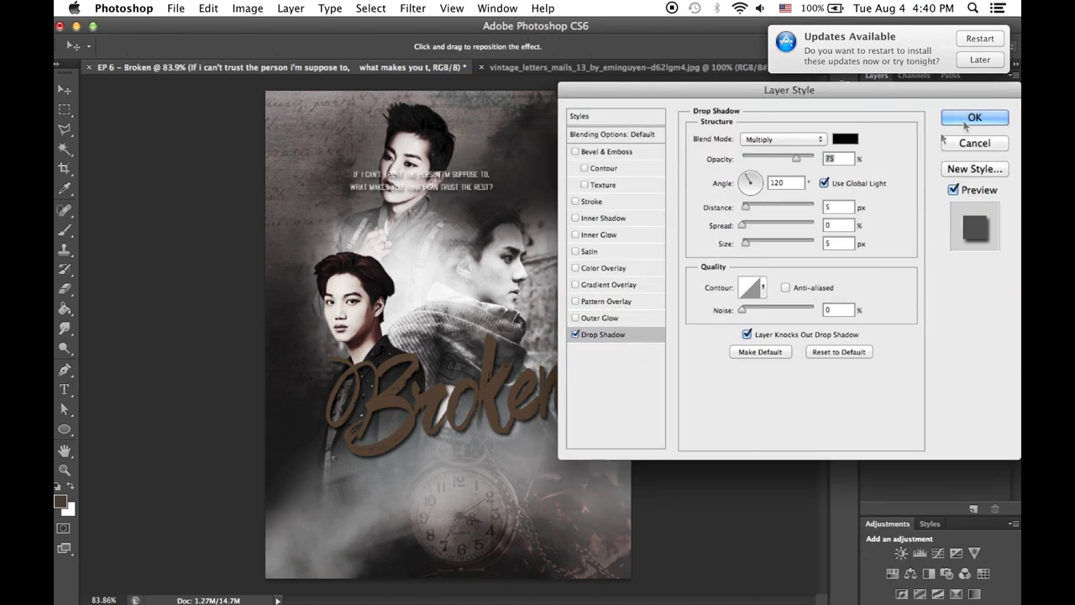
key(Escape)
key(v)
right_click(484, 148)
key(Escape)
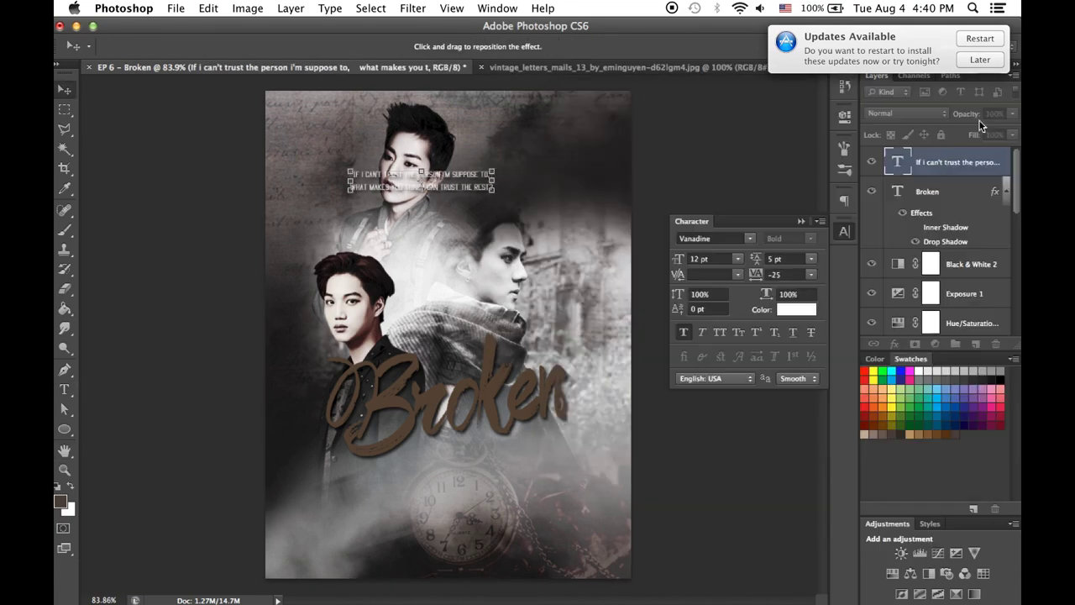
key(ctrl+t)
drag(495, 191, 500, 193)
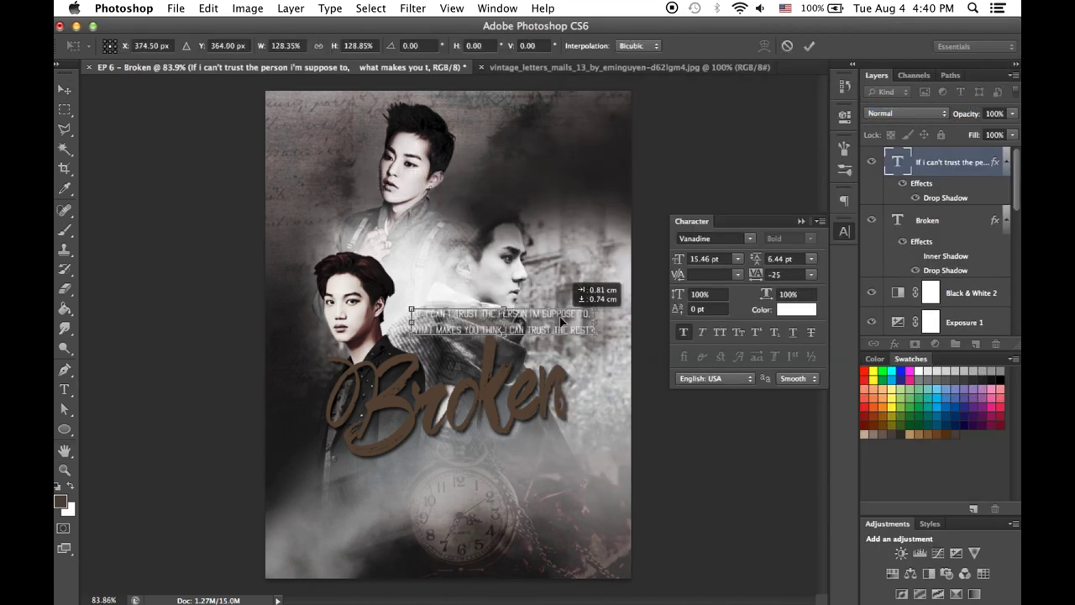
Cut the second line out of the quote, leaving the first line
drag(405, 316, 588, 317)
right_click(554, 310)
click(562, 364)
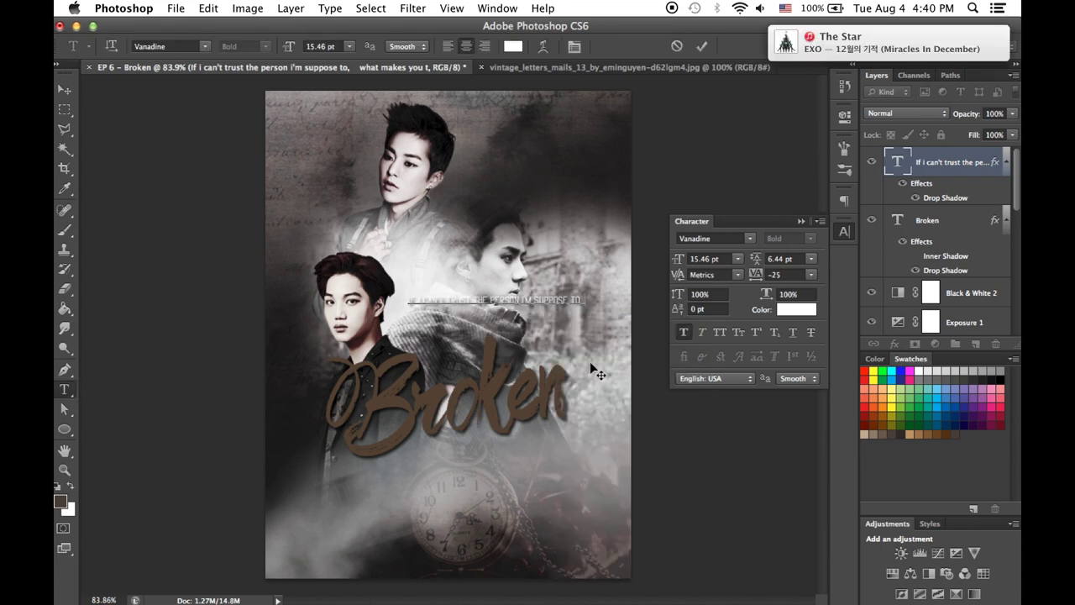
key(ctrl+Return)
key(v)
Paste the cut line as a new 14 pt text layer with a drop shadow, nudging the first line left
click(64, 389)
click(538, 131)
right_click(537, 127)
click(576, 184)
click(738, 259)
double_click(975, 162)
click(968, 115)
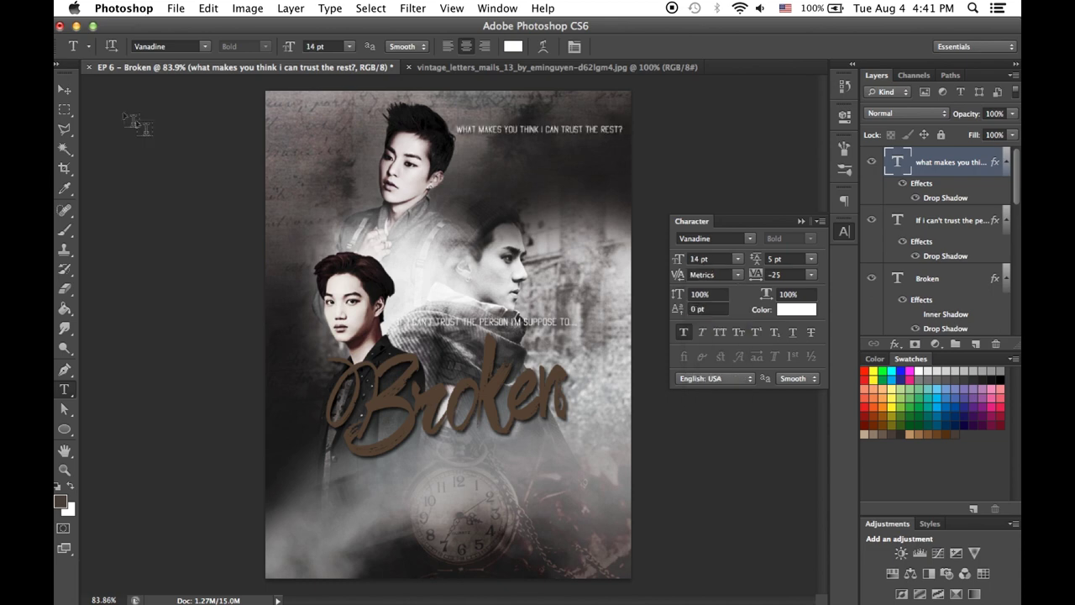
drag(503, 449, 492, 449)
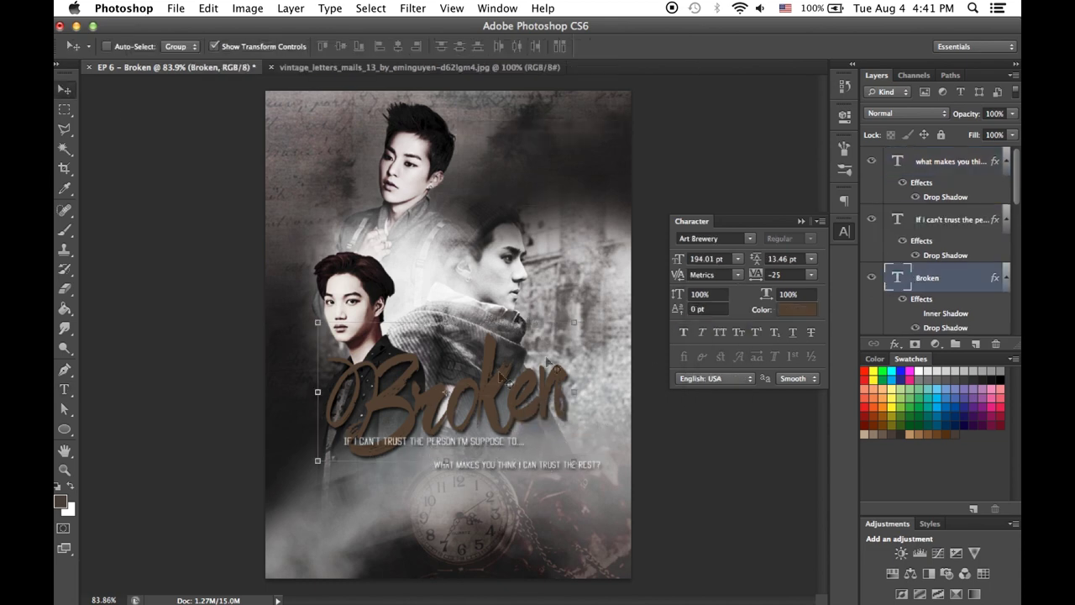
Shrink the Broken title, move it up and right, and tilt it a few degrees
drag(553, 357, 563, 326)
key(Return)
key(ctrl+t)
drag(577, 368, 577, 377)
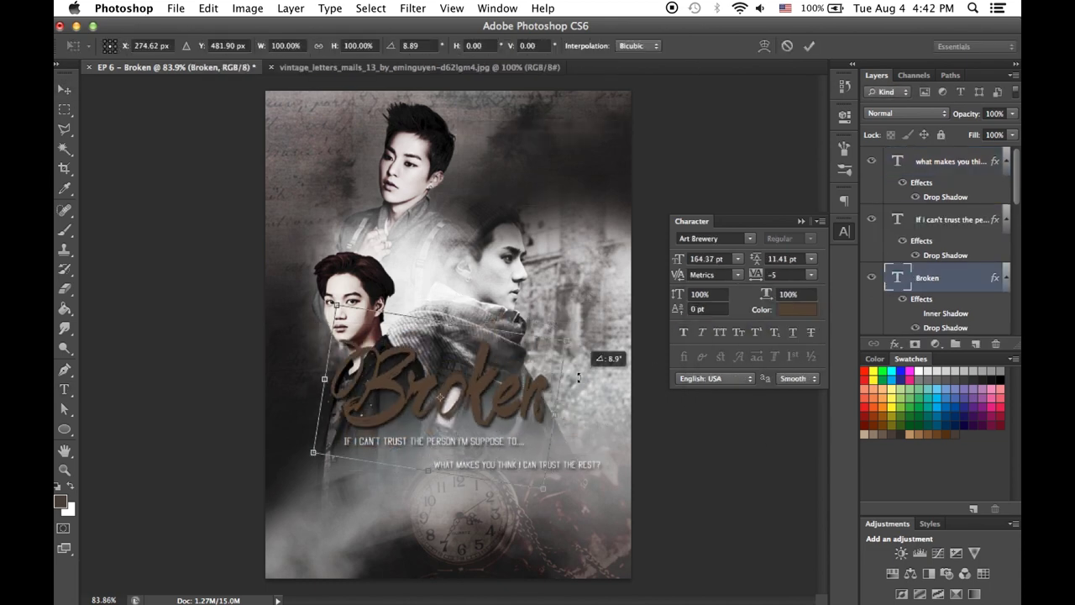
key(Return)
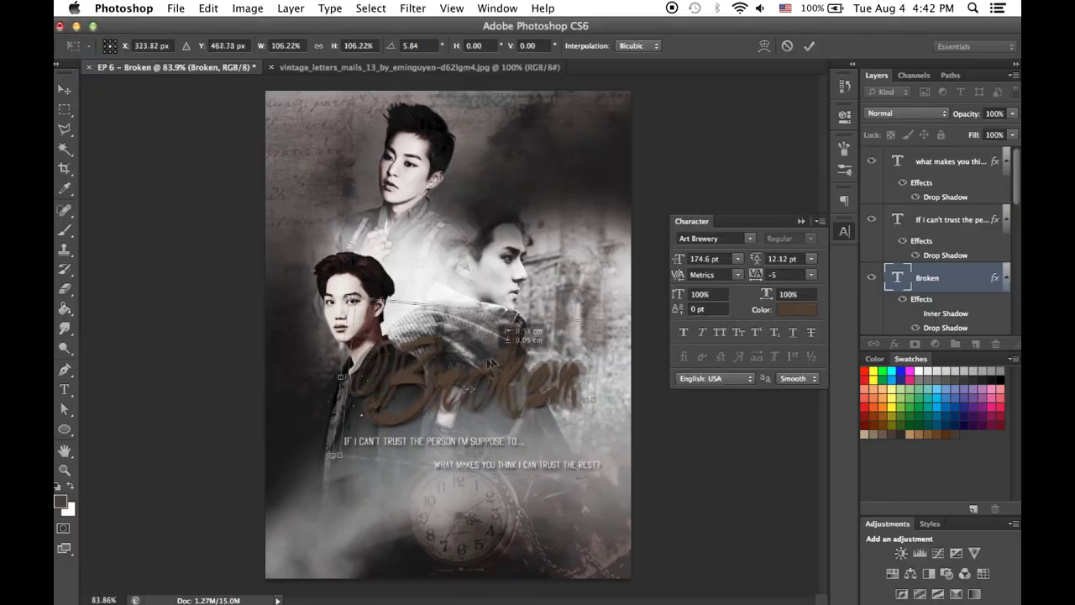
Give the watermark a new font and shadows, and place a small branding logo near the bottom
click(949, 222)
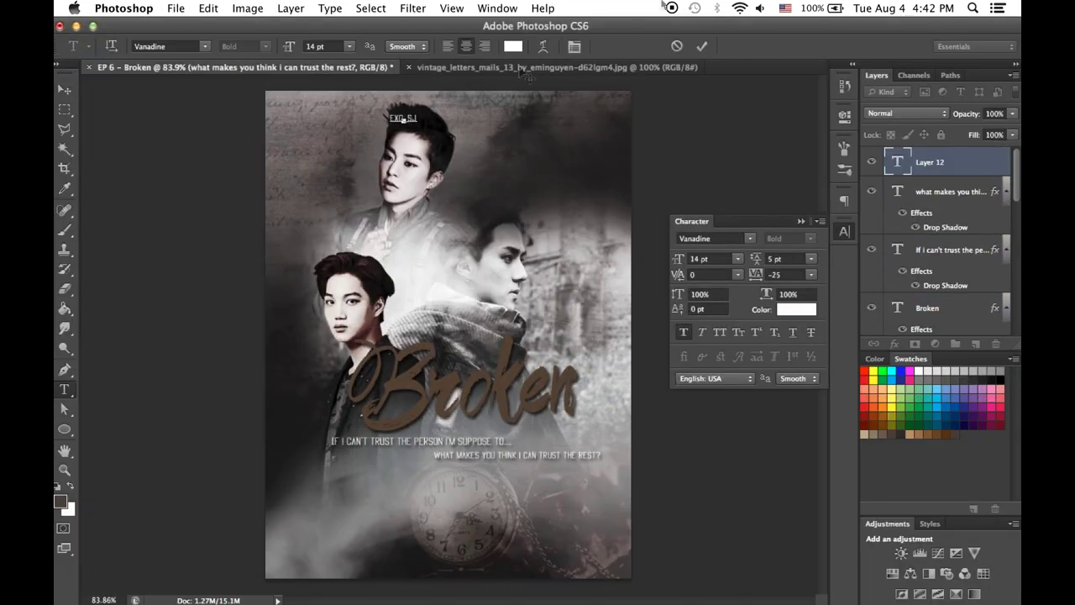
click(748, 237)
click(736, 267)
click(719, 388)
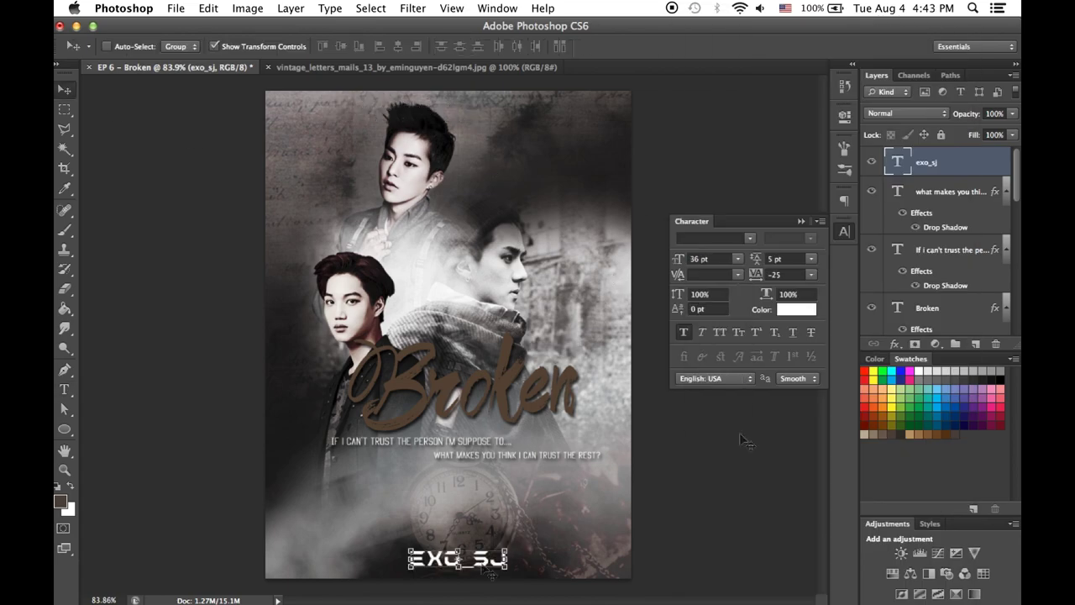
click(994, 125)
click(175, 9)
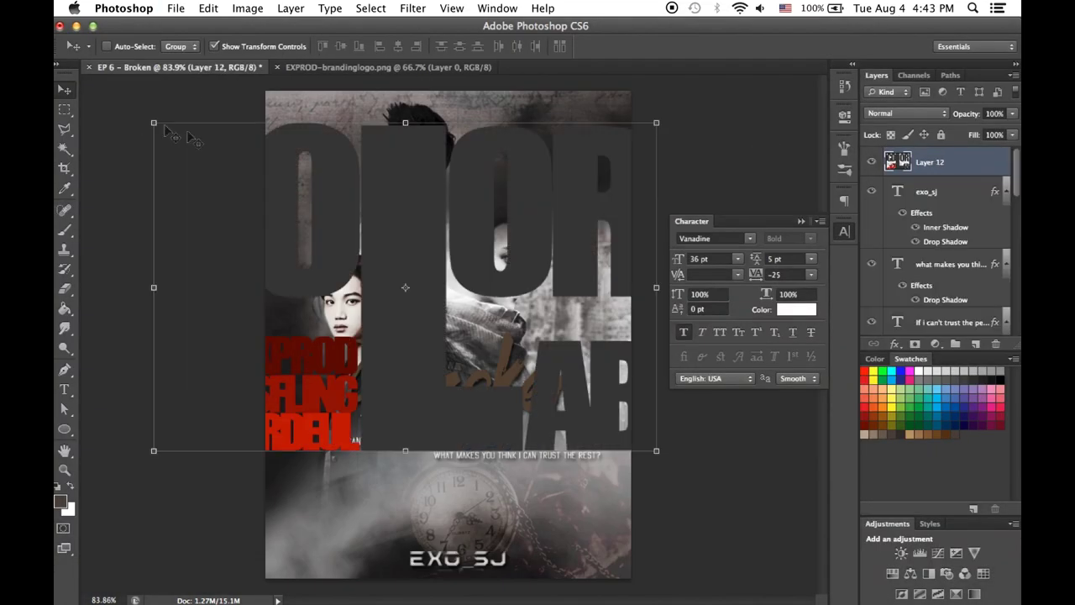
drag(168, 132, 613, 419)
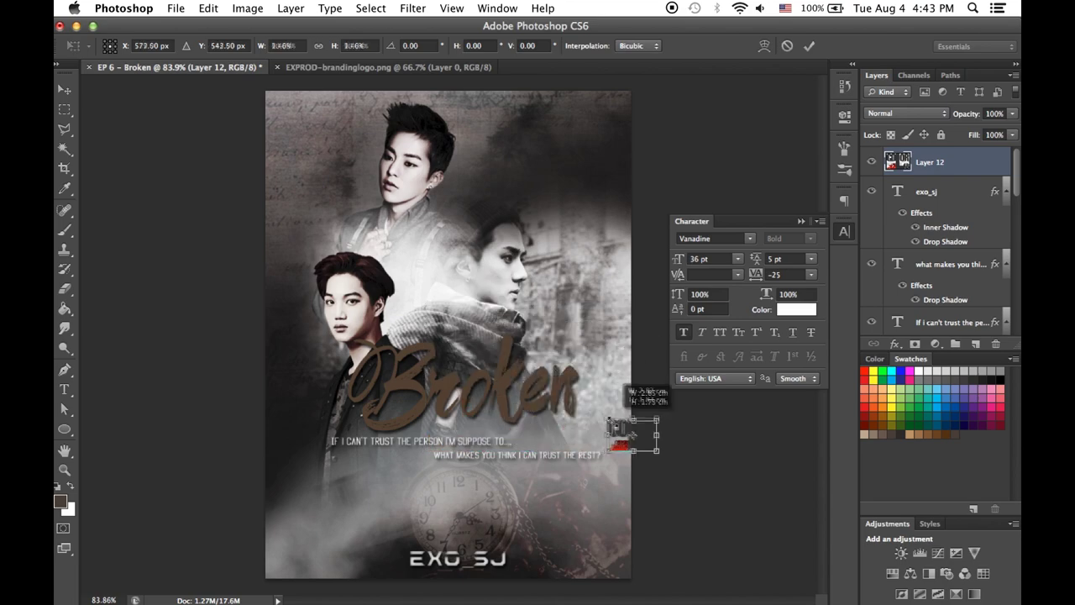